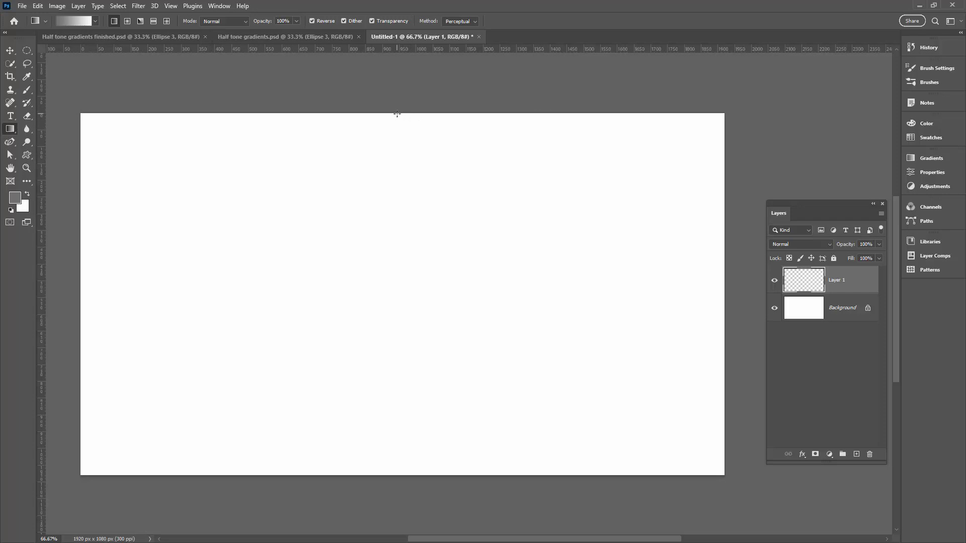
# Look through the Gradient Editor's preset folders for the Legacy Gradients group
pyautogui.click(89, 21)
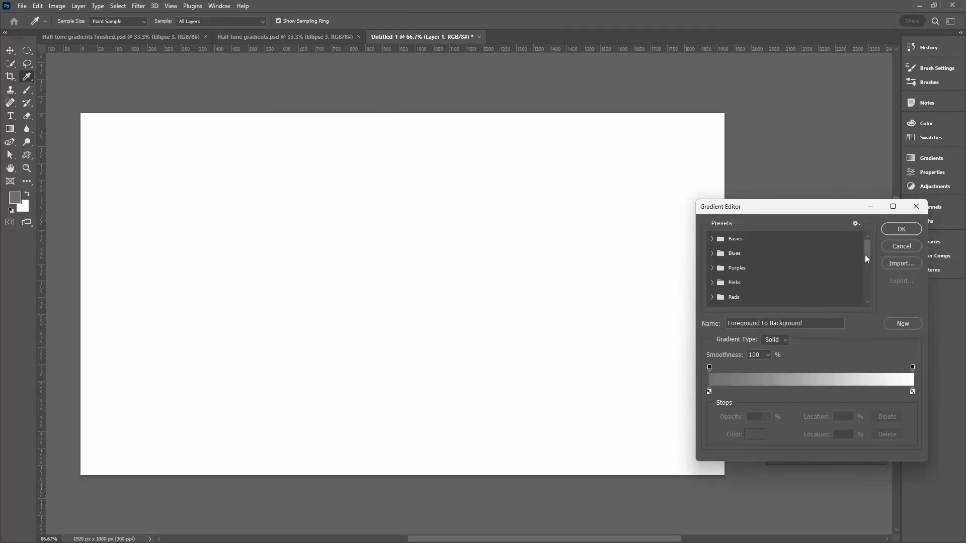
pyautogui.moveTo(865, 255); pyautogui.dragTo(862, 296)
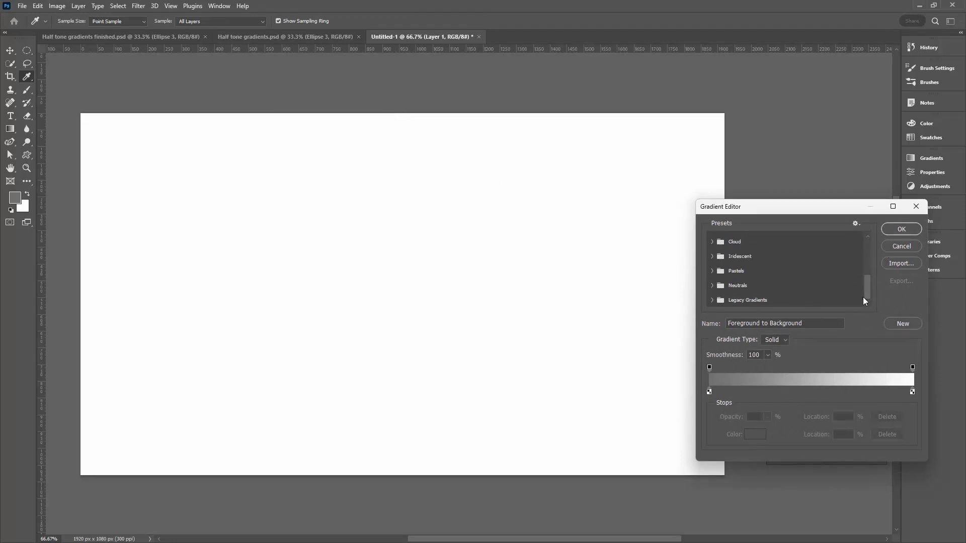
pyautogui.click(901, 246)
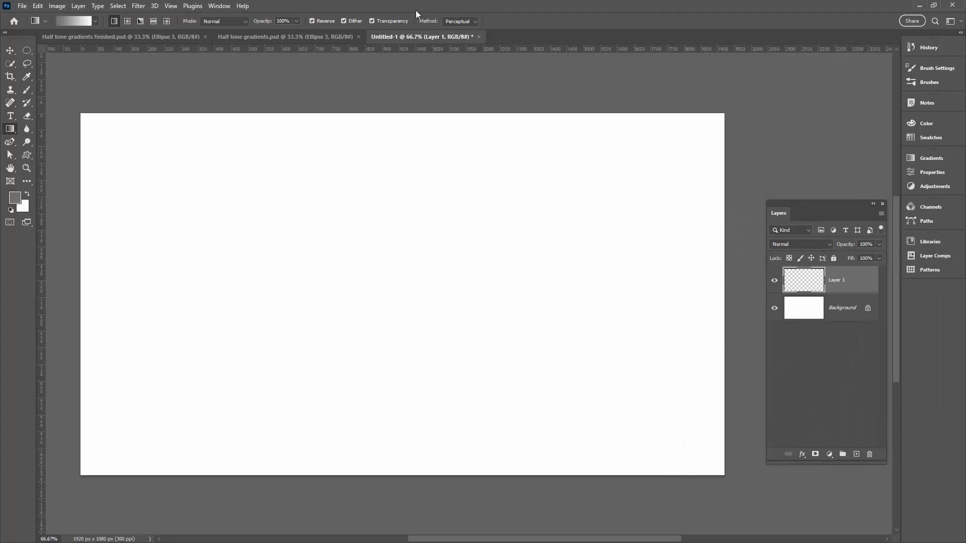
# Open the Gradients panel as a floating panel and load the Legacy Gradients set into it
pyautogui.click(220, 6)
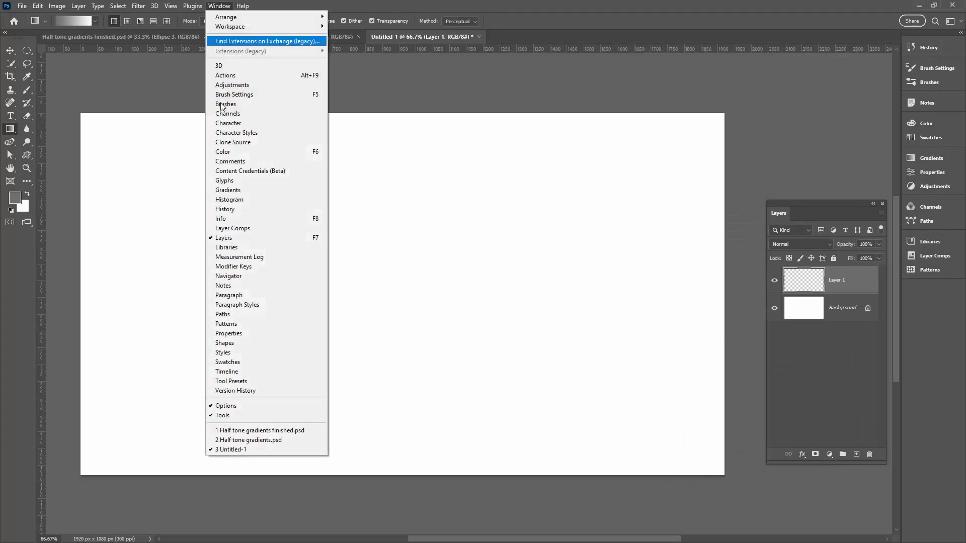
pyautogui.click(227, 190)
pyautogui.moveTo(800, 153); pyautogui.dragTo(344, 190)
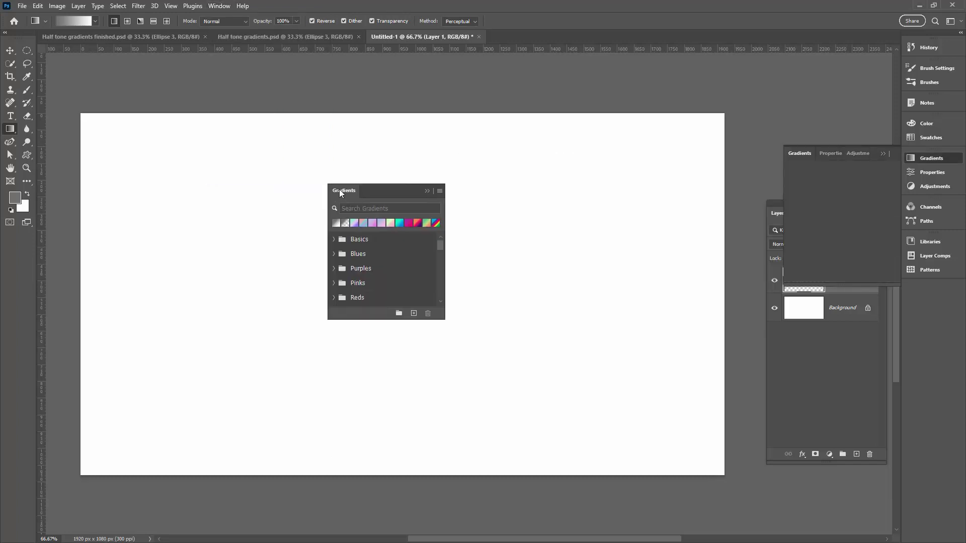
pyautogui.click(438, 191)
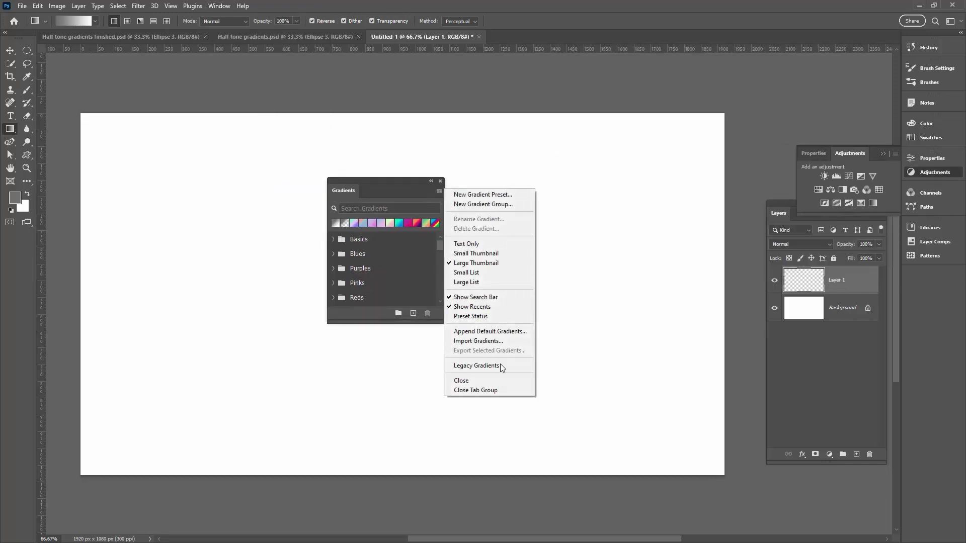
pyautogui.click(471, 366)
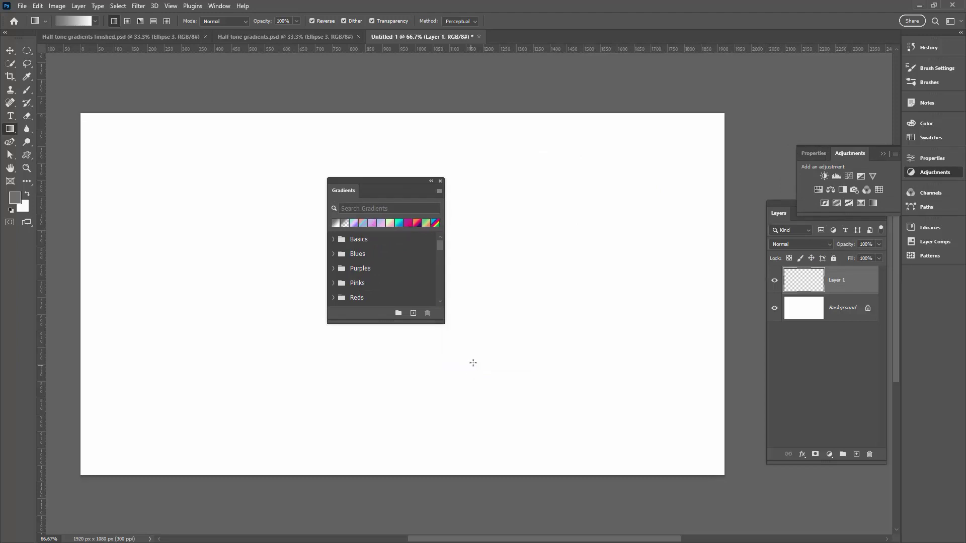
# Delete the duplicate Legacy Gradients group at the end of the gradient preset list
pyautogui.moveTo(437, 243); pyautogui.dragTo(442, 300)
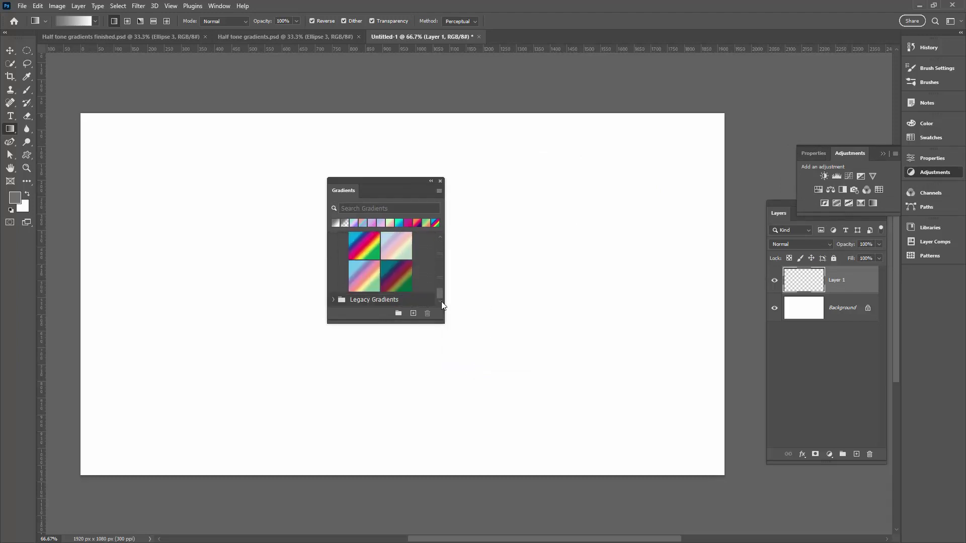
pyautogui.rightClick(371, 302)
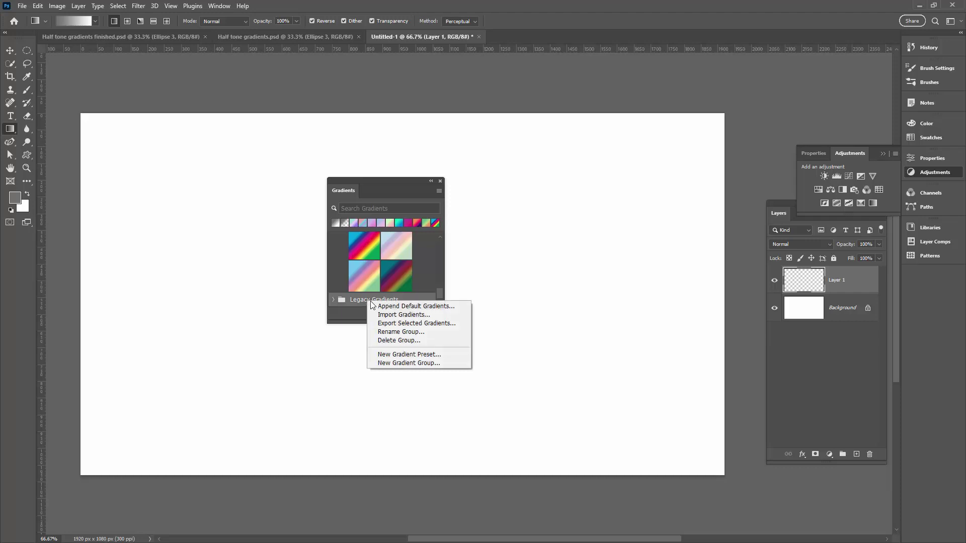
pyautogui.click(399, 341)
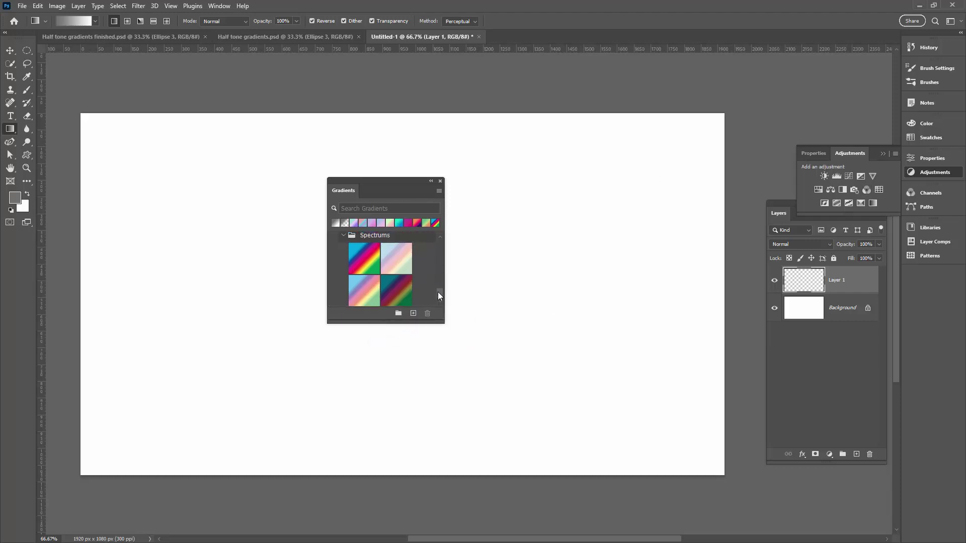
# Try the first Legacy Default Gradients preset on Layer 1, and replace the gradient fill layer with a new blank layer
pyautogui.moveTo(440, 289); pyautogui.dragTo(429, 269)
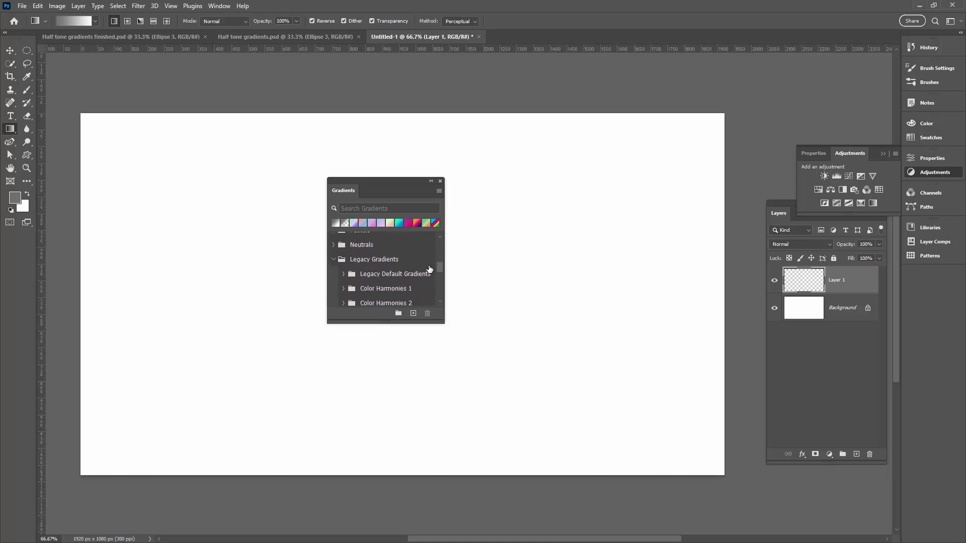
pyautogui.click(344, 274)
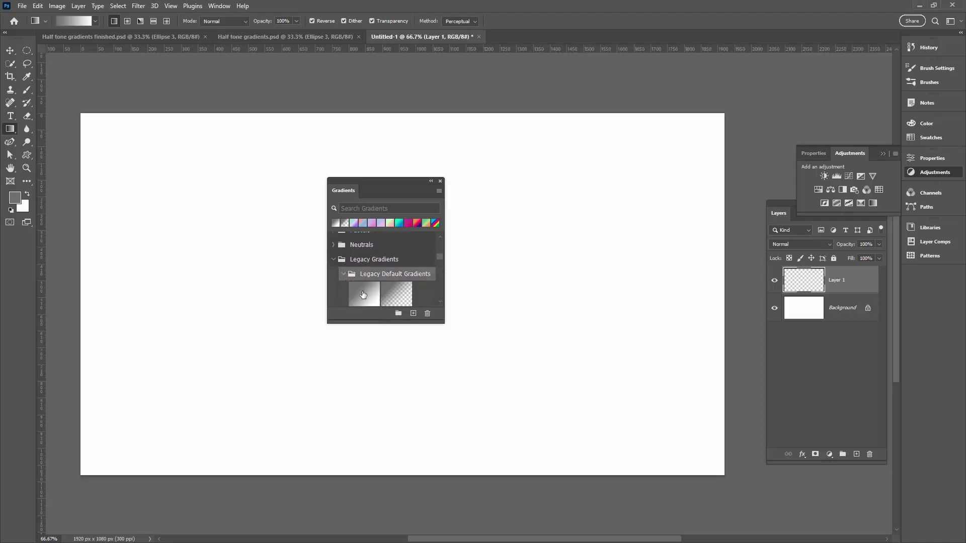
pyautogui.click(371, 303)
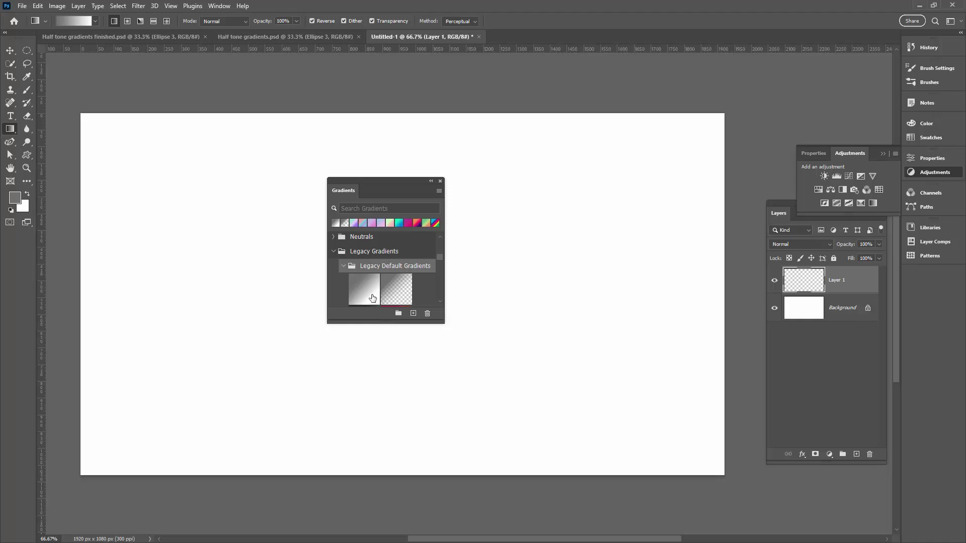
pyautogui.click(372, 297)
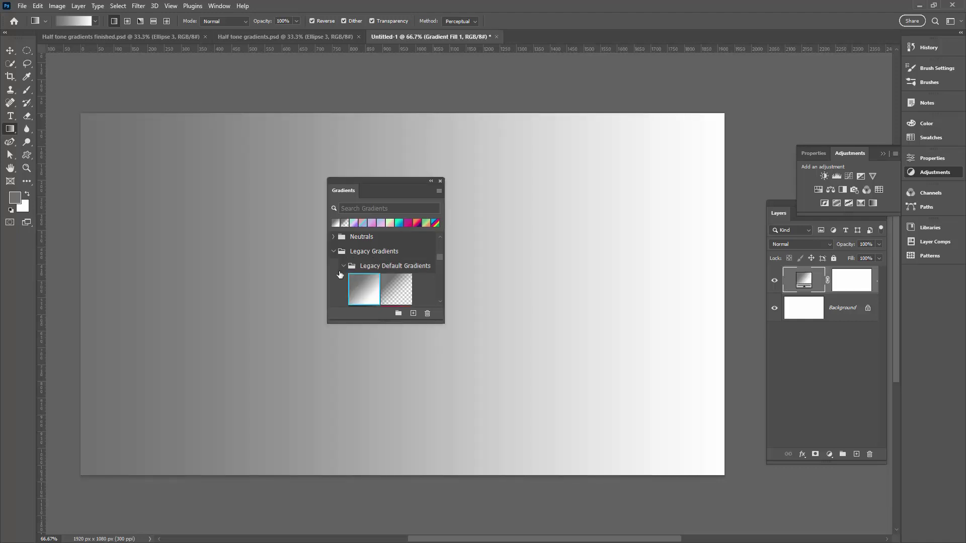
pyautogui.click(440, 181)
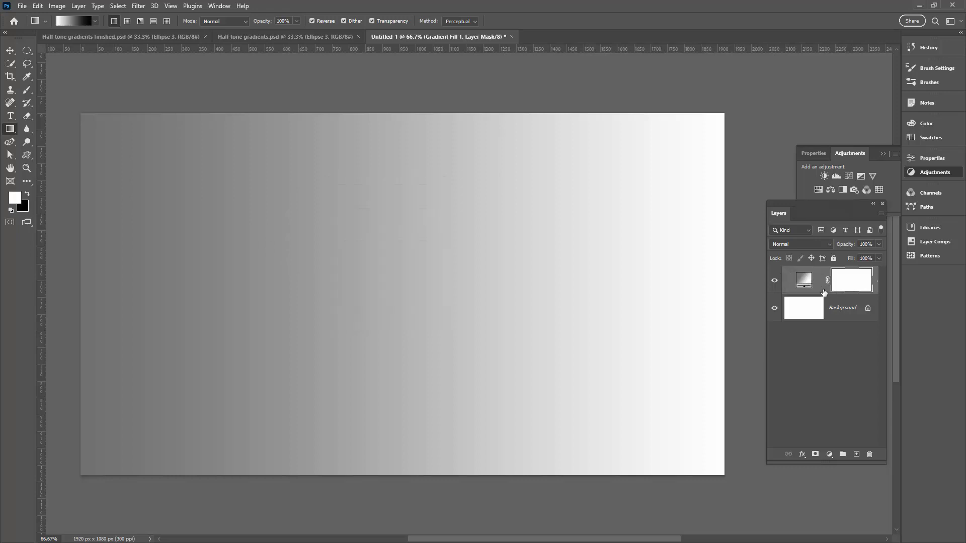
pyautogui.moveTo(823, 293); pyautogui.dragTo(869, 454)
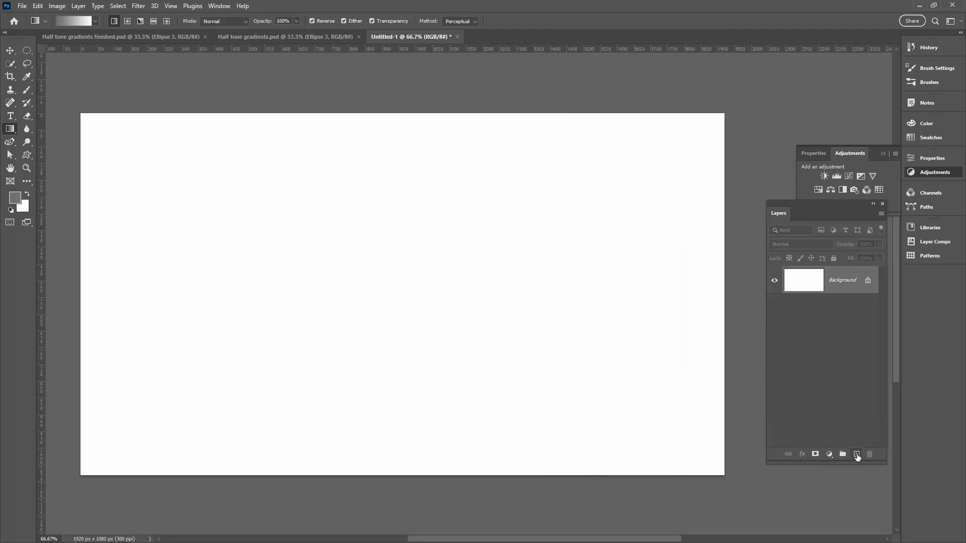
pyautogui.click(857, 455)
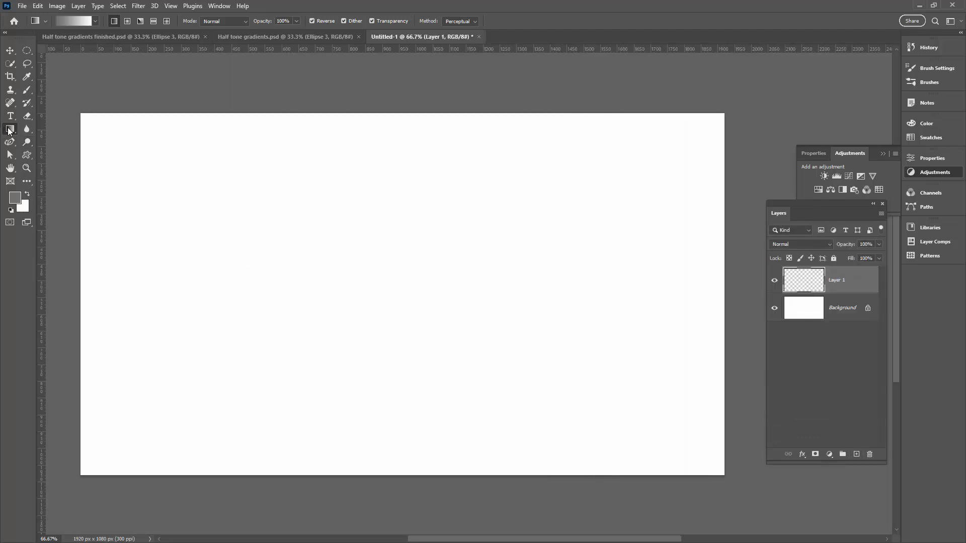
# Fill Layer 1 with a vertical linear gradient from the canvas's top edge to its bottom edge, using the first Legacy Default Gradients preset
pyautogui.click(95, 22)
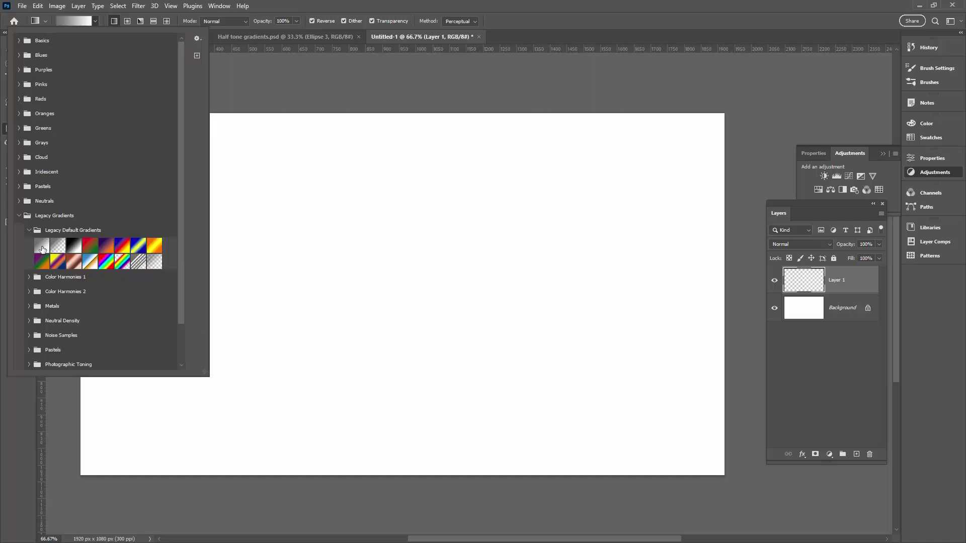
pyautogui.click(42, 247)
pyautogui.click(521, 25)
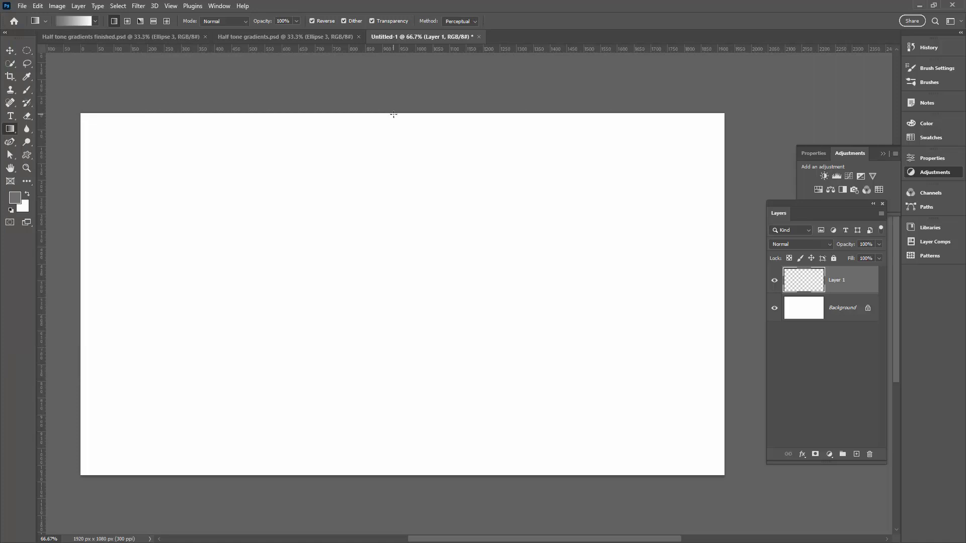
pyautogui.moveTo(394, 114); pyautogui.dragTo(393, 476)
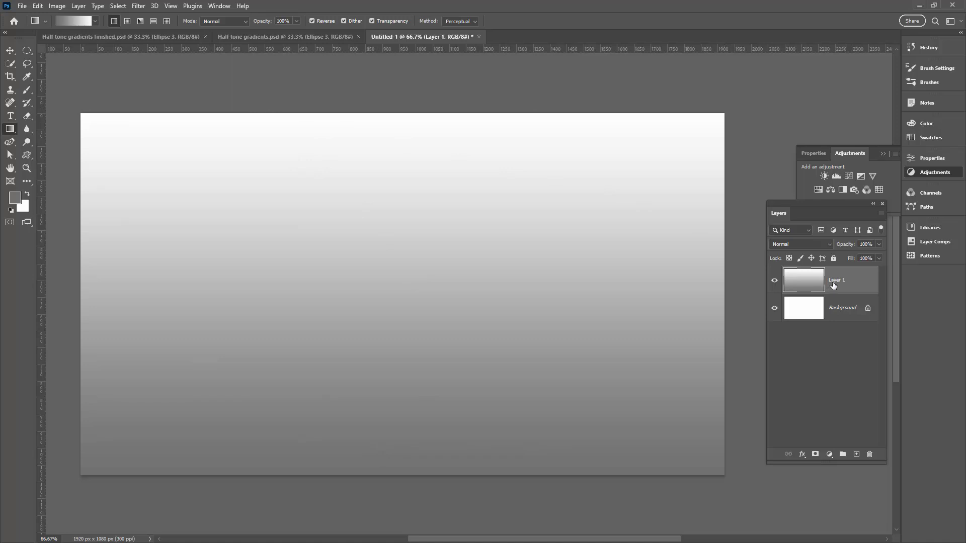
# Convert Layer 1 to a smart object and apply Color Halftone with a 25-pixel maximum radius and all four screen angles at 45 degrees
pyautogui.rightClick(831, 286)
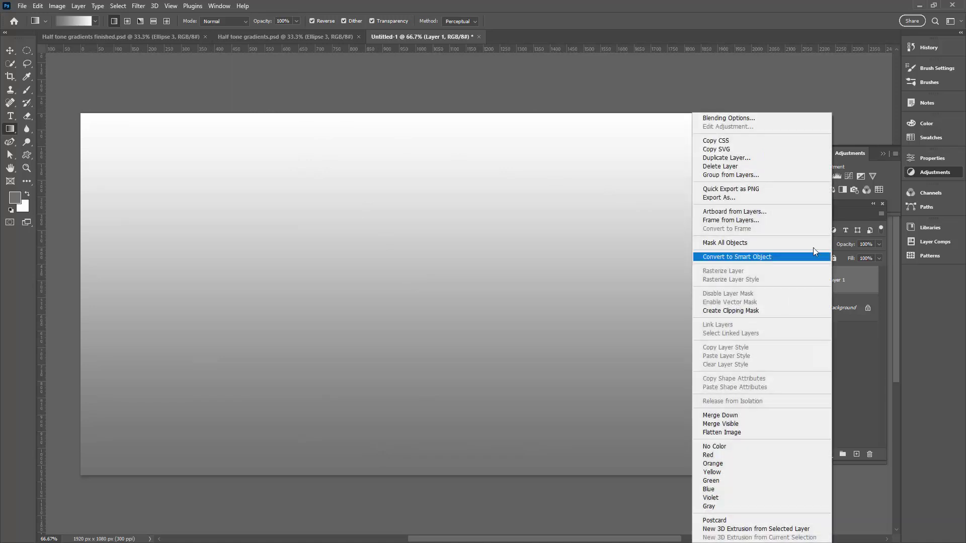
pyautogui.click(785, 256)
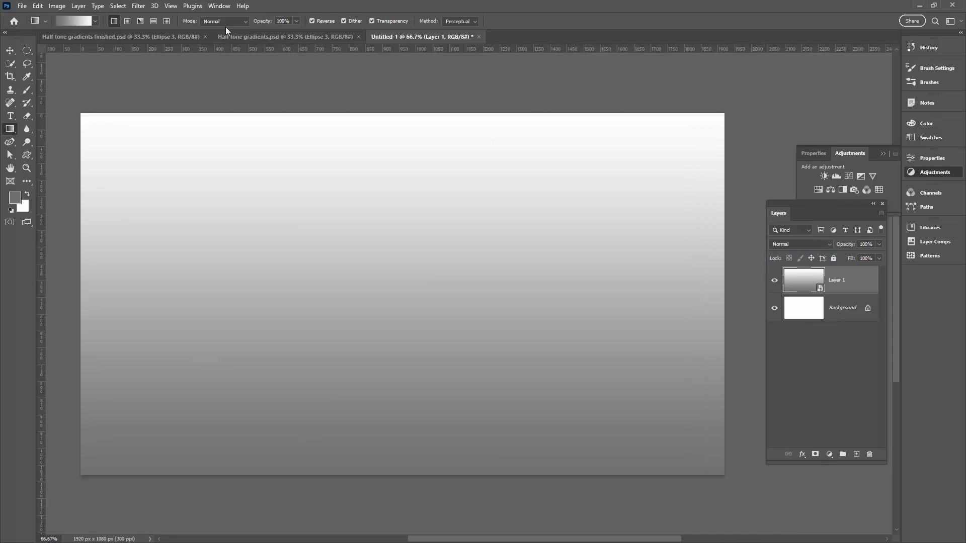
pyautogui.click(139, 6)
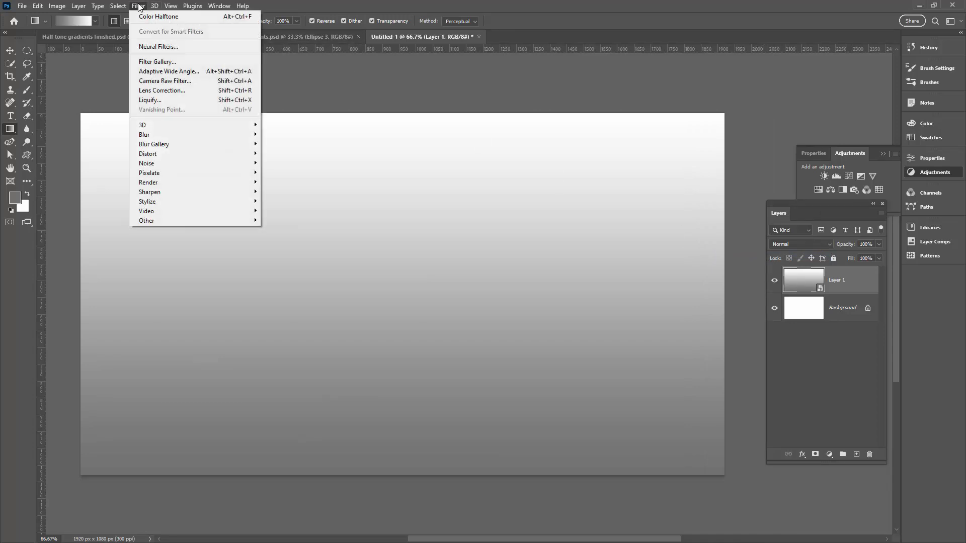
pyautogui.moveTo(171, 174)
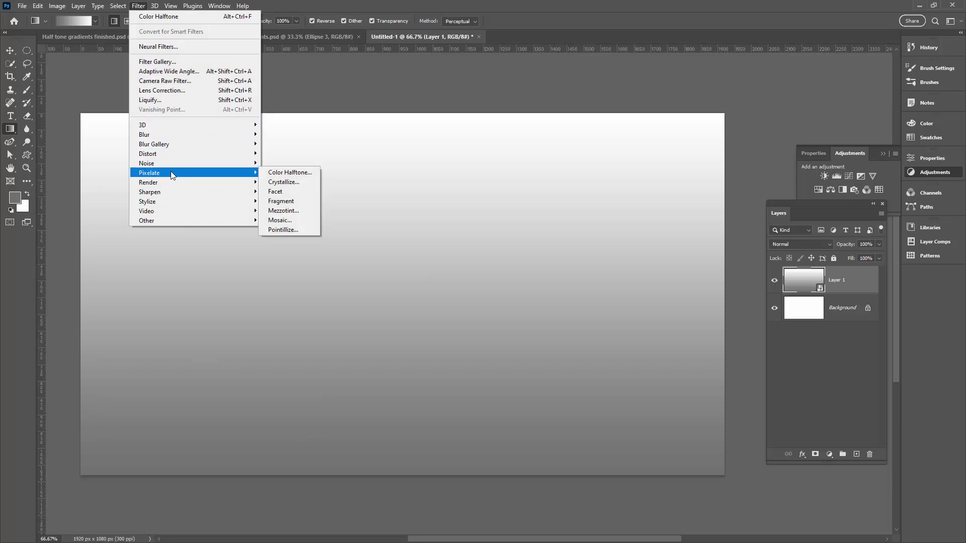
pyautogui.click(282, 173)
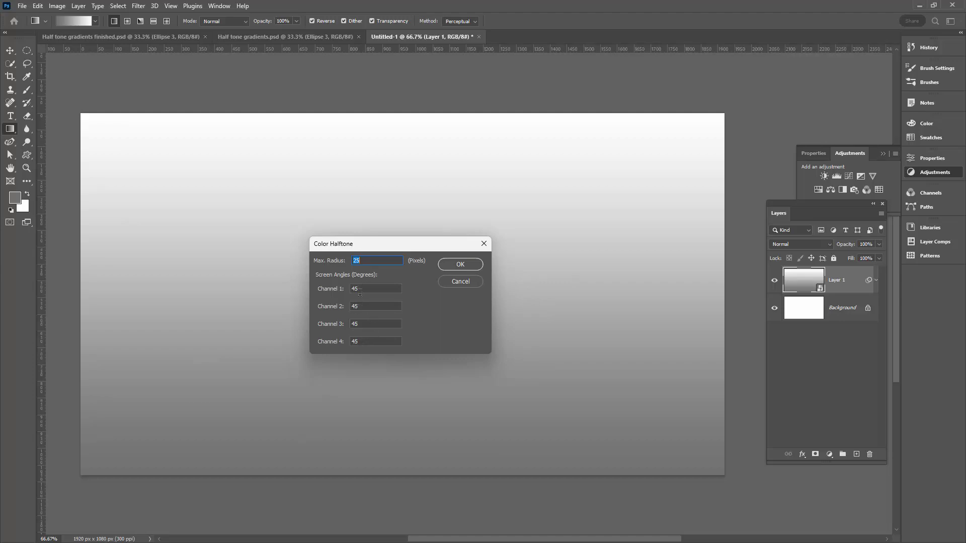
pyautogui.click(460, 264)
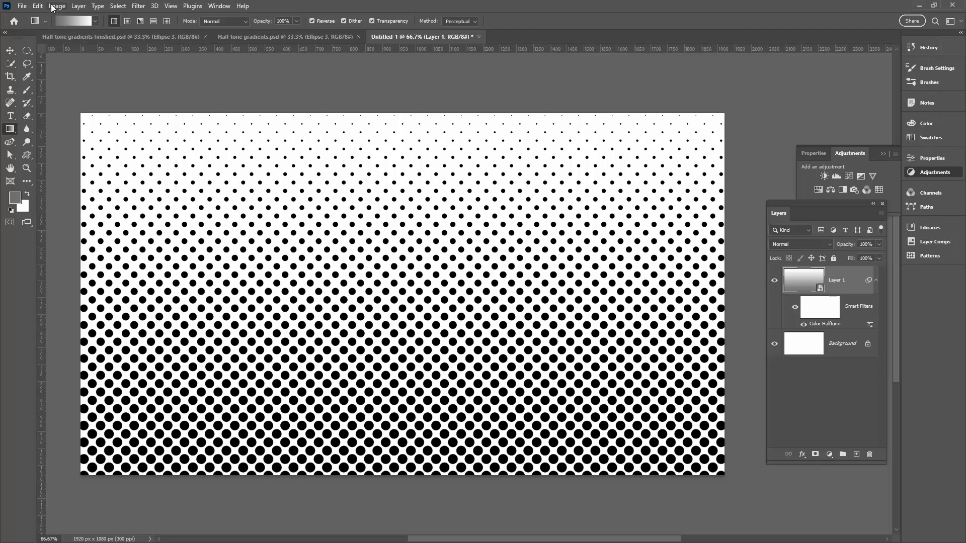
# Add a Hue/Saturation adjustment layer above the halftone layer and float its Properties panel over the canvas
pyautogui.click(77, 6)
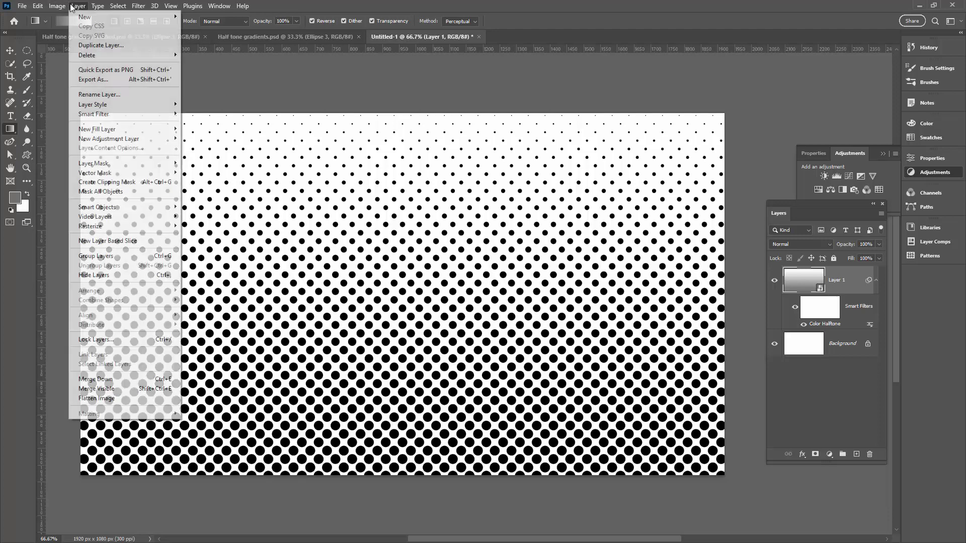
pyautogui.moveTo(113, 141)
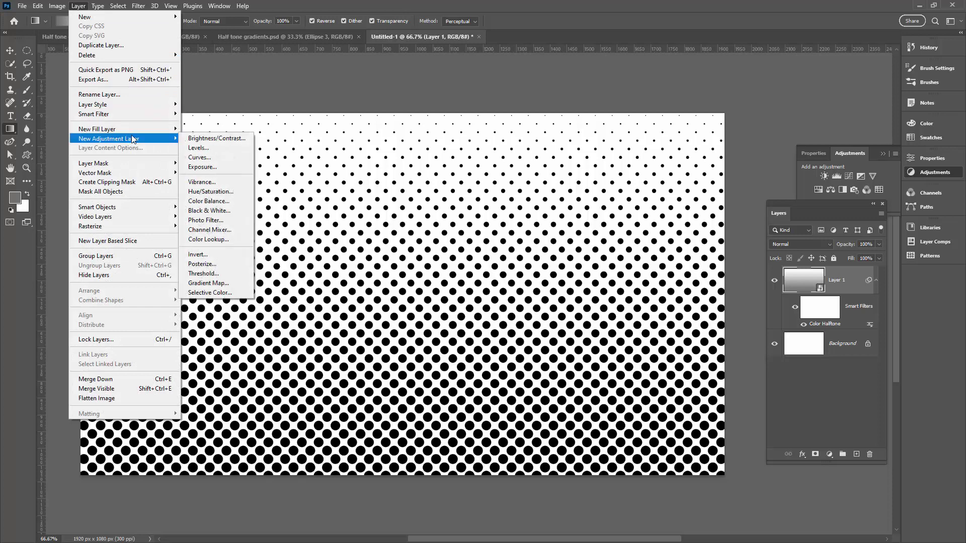
pyautogui.click(232, 191)
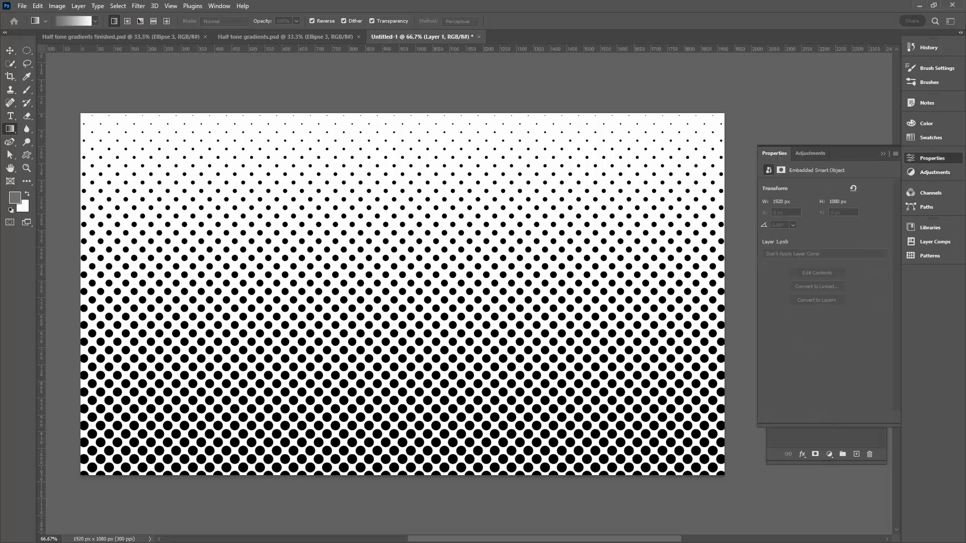
pyautogui.click(633, 280)
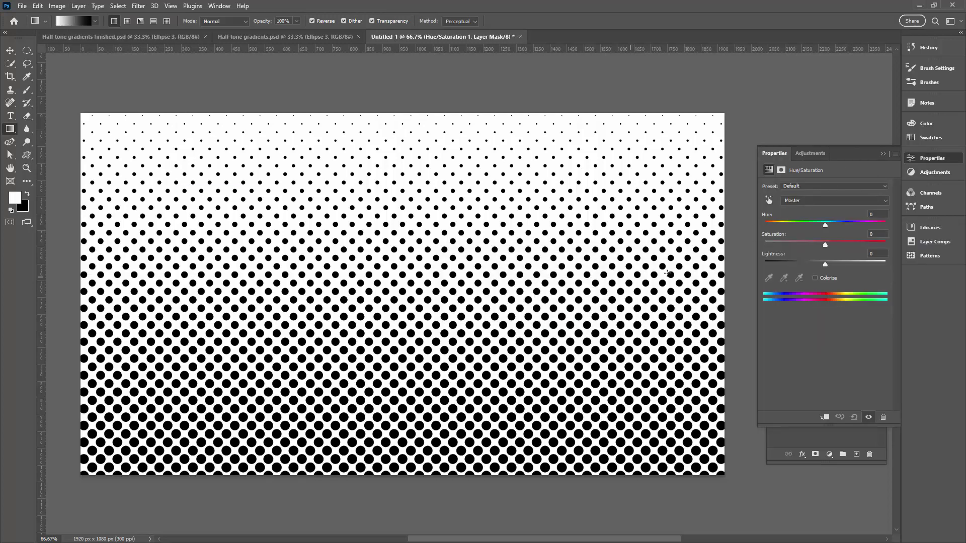
pyautogui.moveTo(772, 152); pyautogui.dragTo(670, 188)
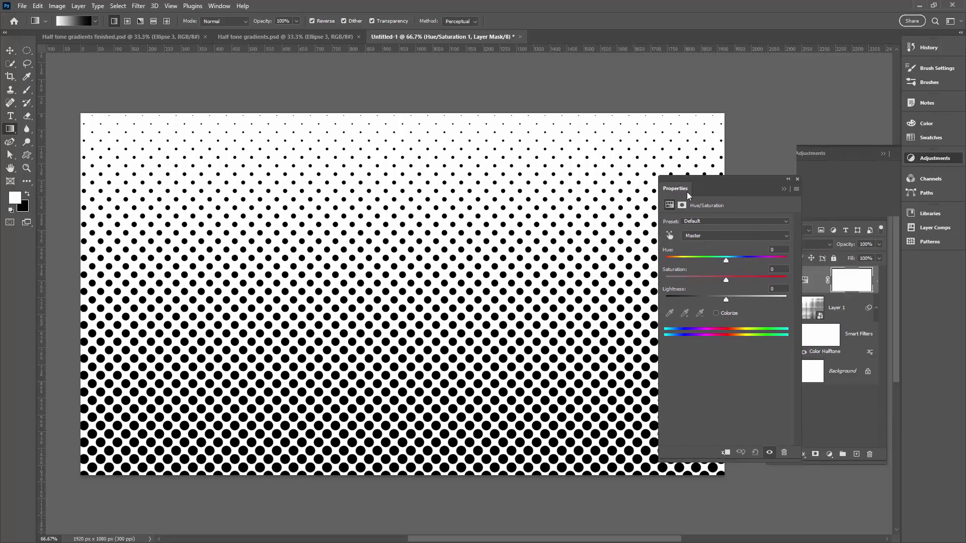
# Colorize the halftone dots pink with Hue 350, Saturation 80 and Lightness +62
pyautogui.click(717, 314)
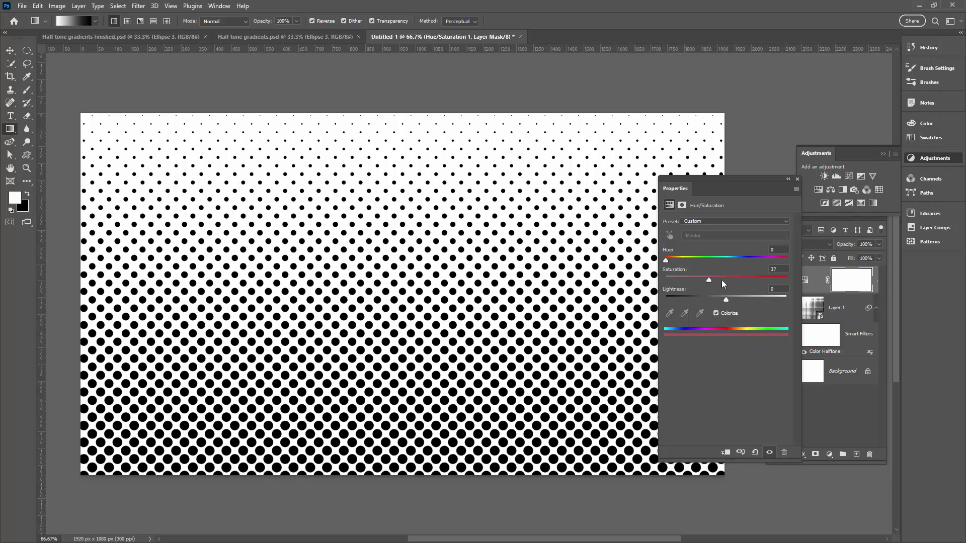
pyautogui.moveTo(722, 284); pyautogui.dragTo(738, 280)
pyautogui.moveTo(726, 300); pyautogui.dragTo(750, 280)
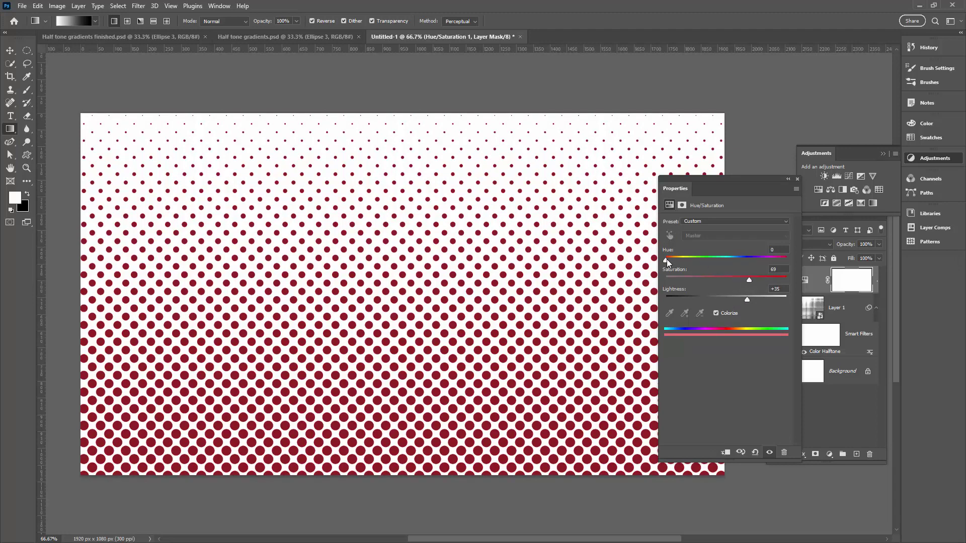
pyautogui.moveTo(666, 258); pyautogui.dragTo(783, 260)
pyautogui.moveTo(746, 300); pyautogui.dragTo(759, 300)
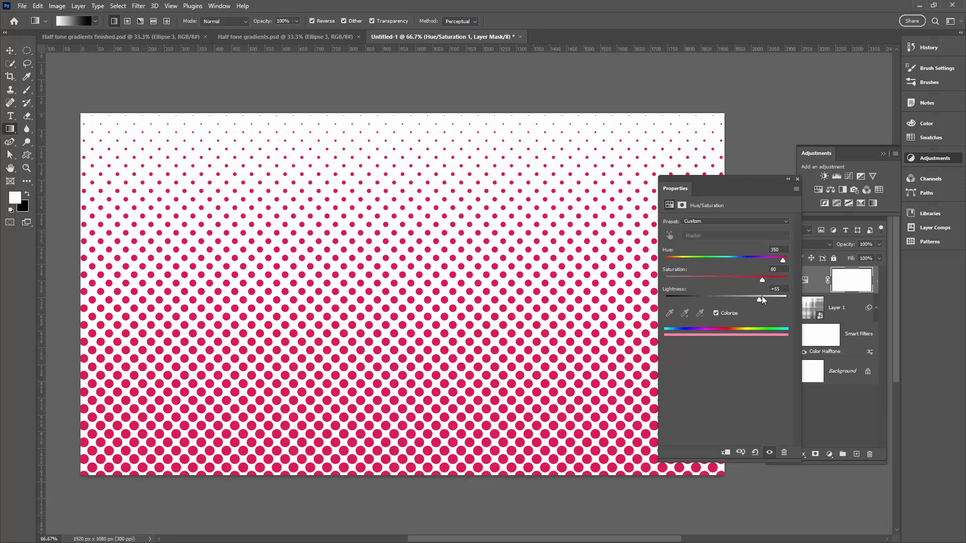
pyautogui.moveTo(760, 300); pyautogui.dragTo(764, 301)
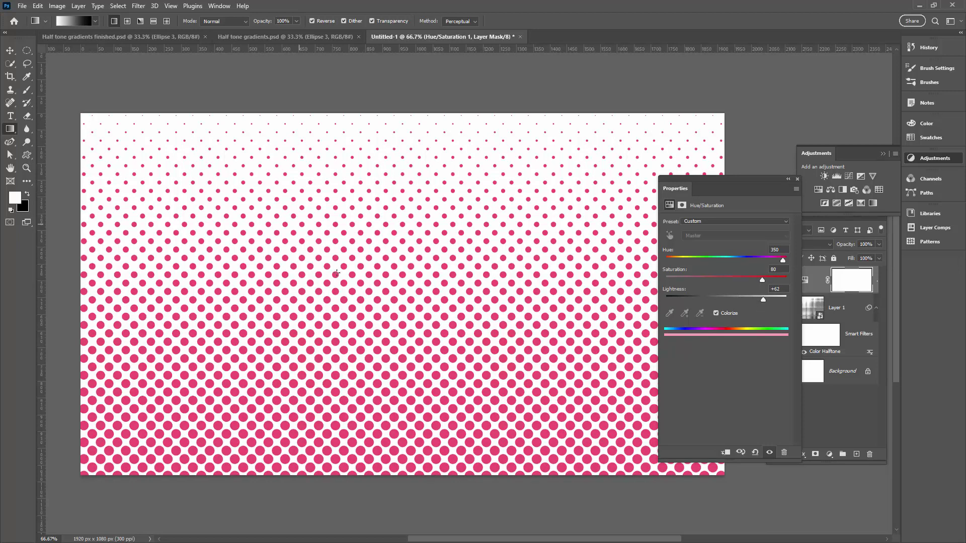
# Close the floating Hue/Saturation properties and unlock the Background layer
pyautogui.click(797, 179)
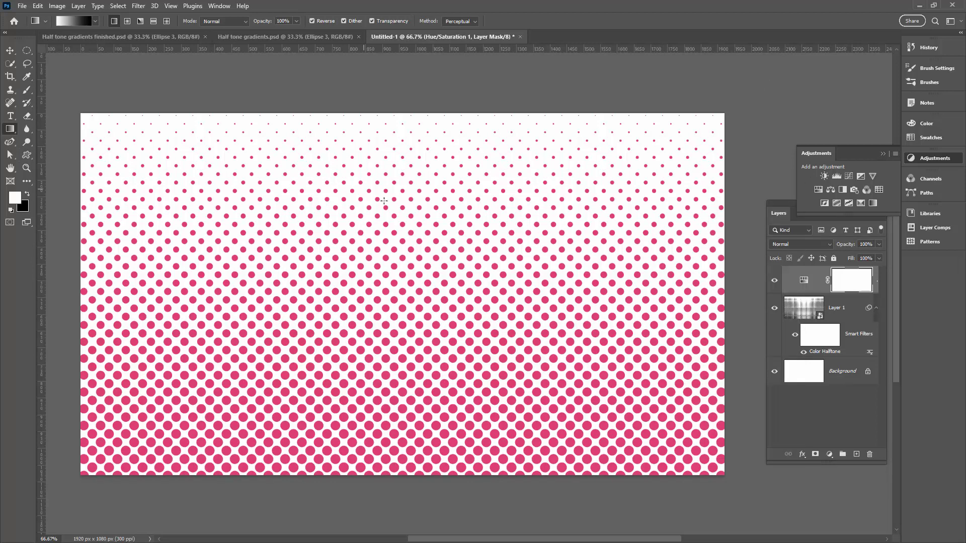
pyautogui.click(813, 372)
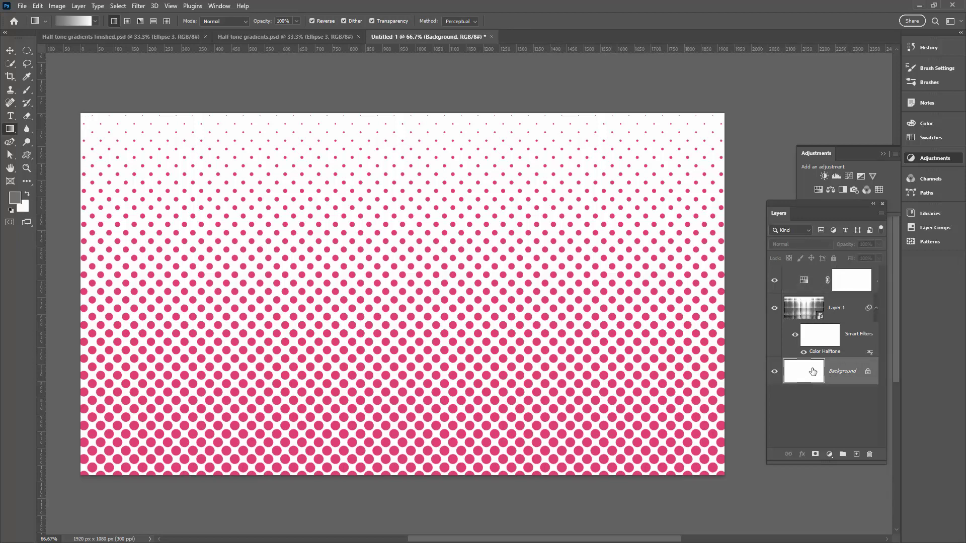
pyautogui.click(868, 373)
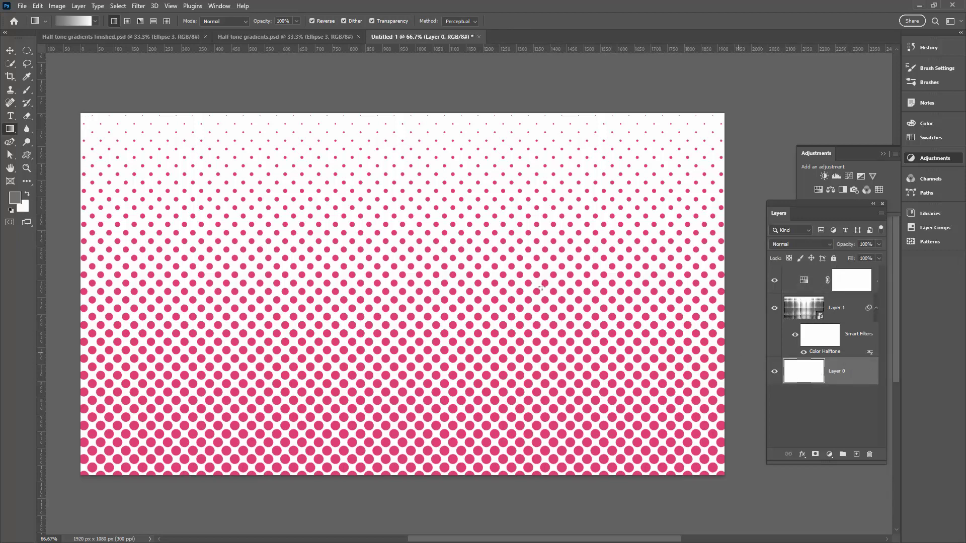
# Set the foreground colour to light green #92fc8a
pyautogui.click(15, 198)
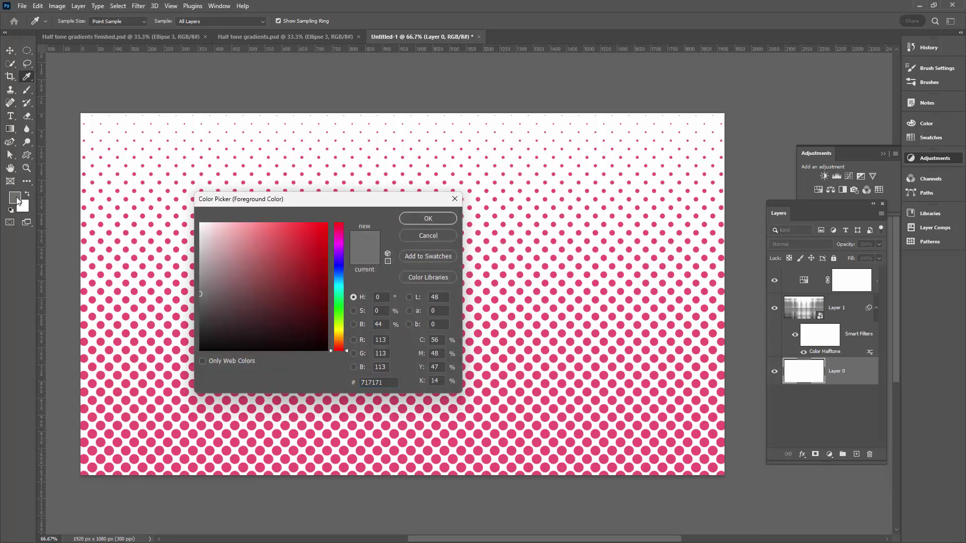
pyautogui.click(339, 302)
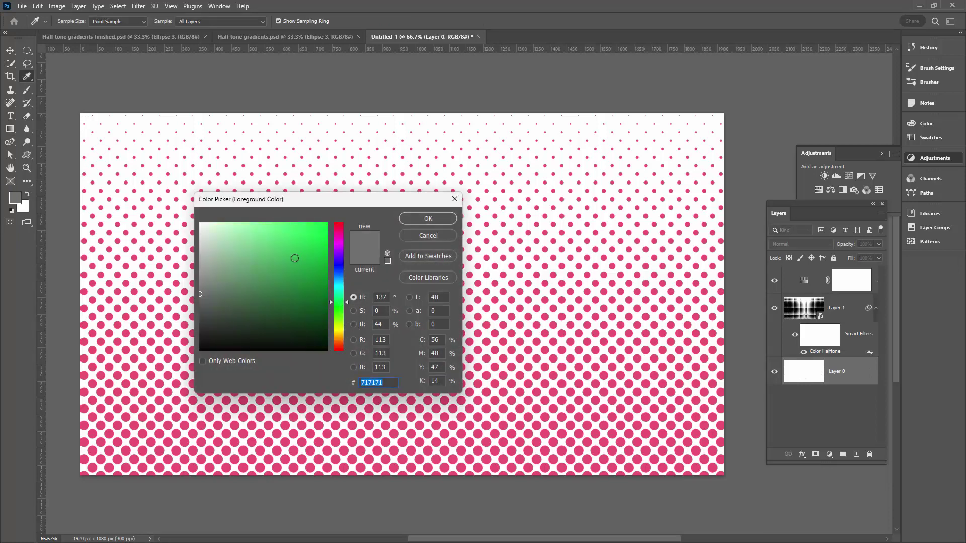
pyautogui.moveTo(254, 231); pyautogui.dragTo(252, 227)
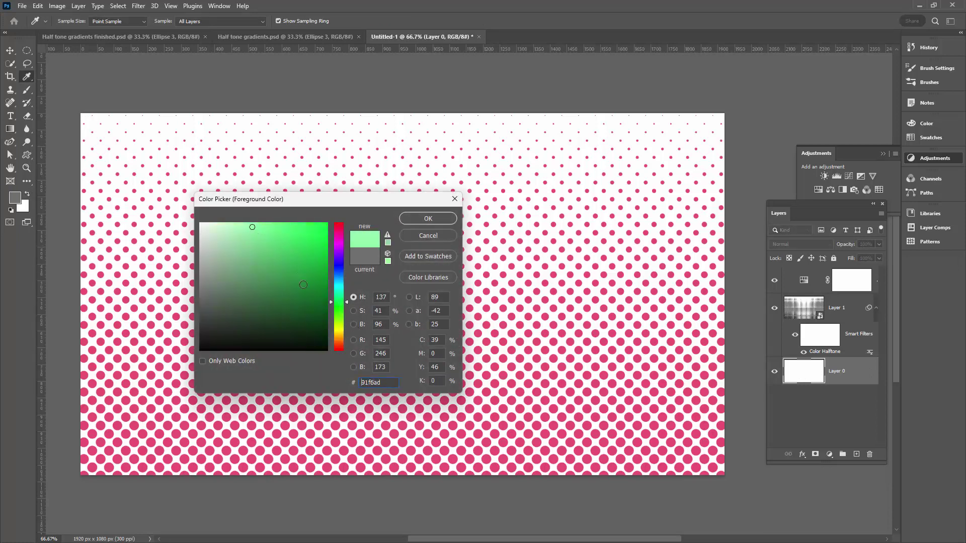
pyautogui.moveTo(331, 303); pyautogui.dragTo(328, 310)
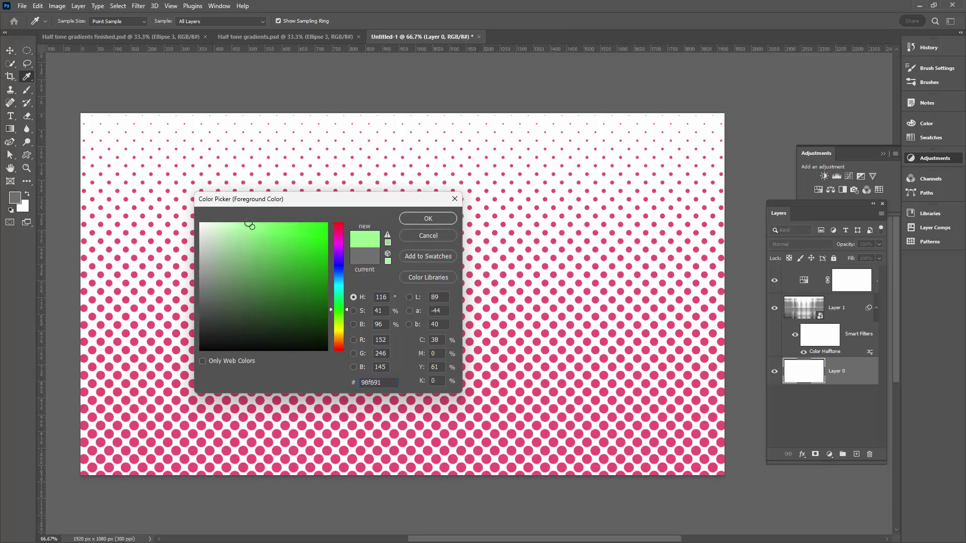
pyautogui.moveTo(253, 226); pyautogui.dragTo(259, 226)
pyautogui.click(428, 219)
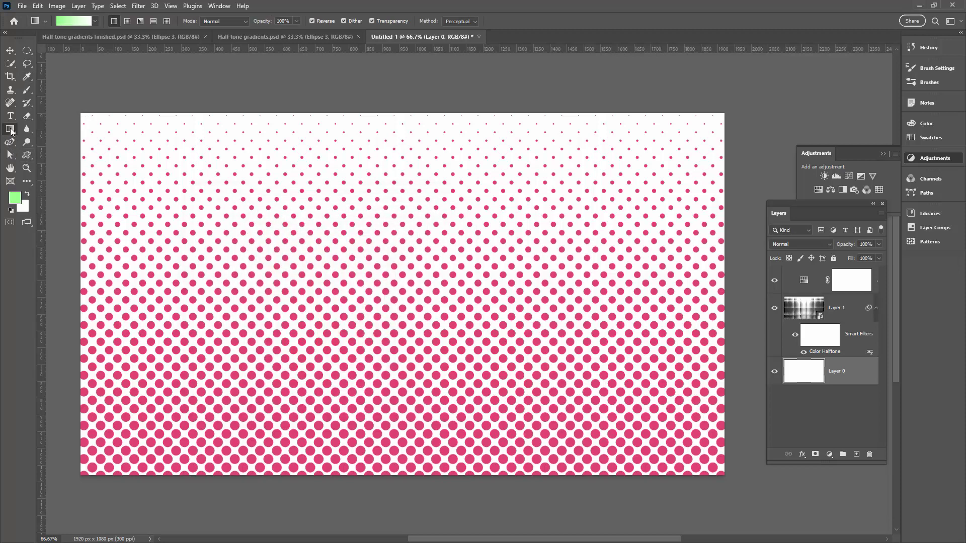
# Fill Layer 0 with the green foreground colour using the Paint Bucket tool
pyautogui.rightClick(13, 132)
pyautogui.click(55, 139)
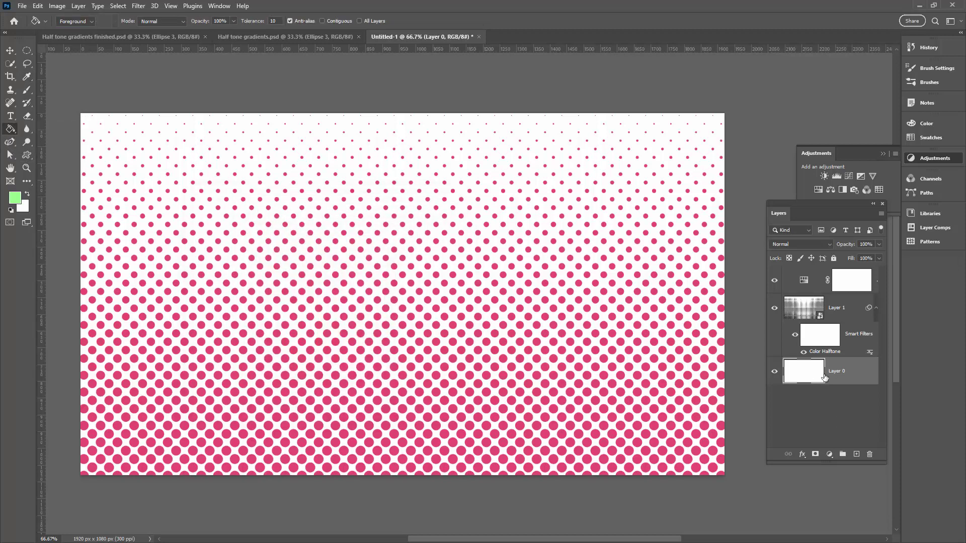
pyautogui.click(585, 331)
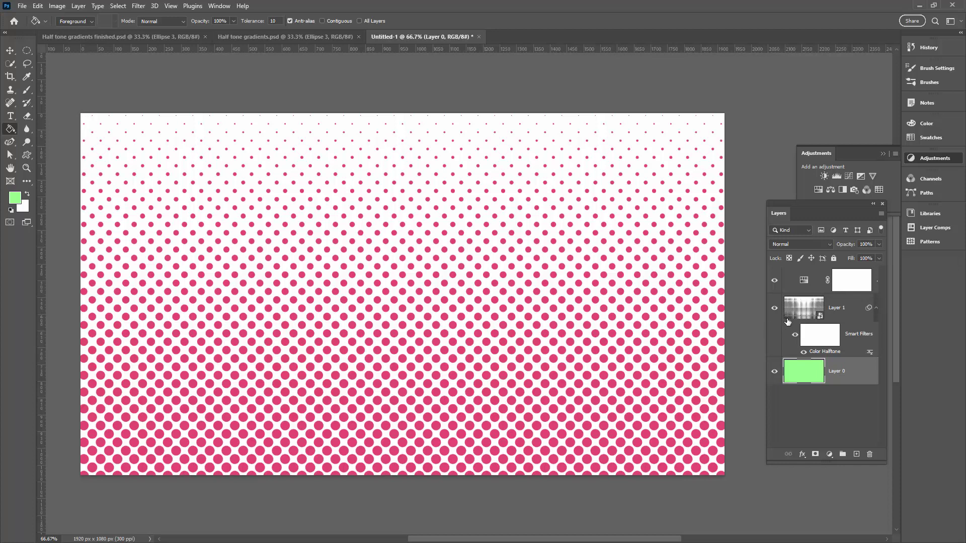
# Select the halftone layer, Layer 1, and widen the Layers panel
pyautogui.click(840, 310)
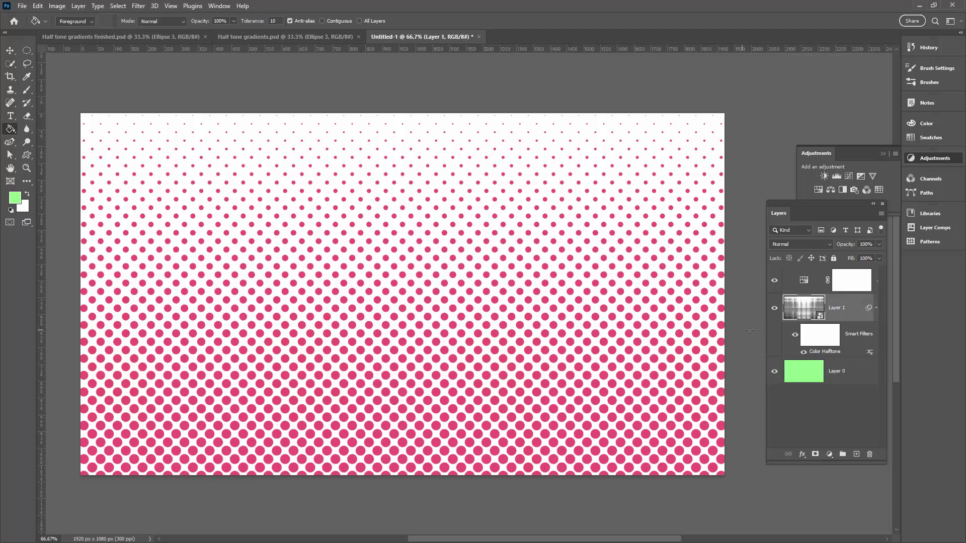
pyautogui.moveTo(766, 331); pyautogui.dragTo(715, 331)
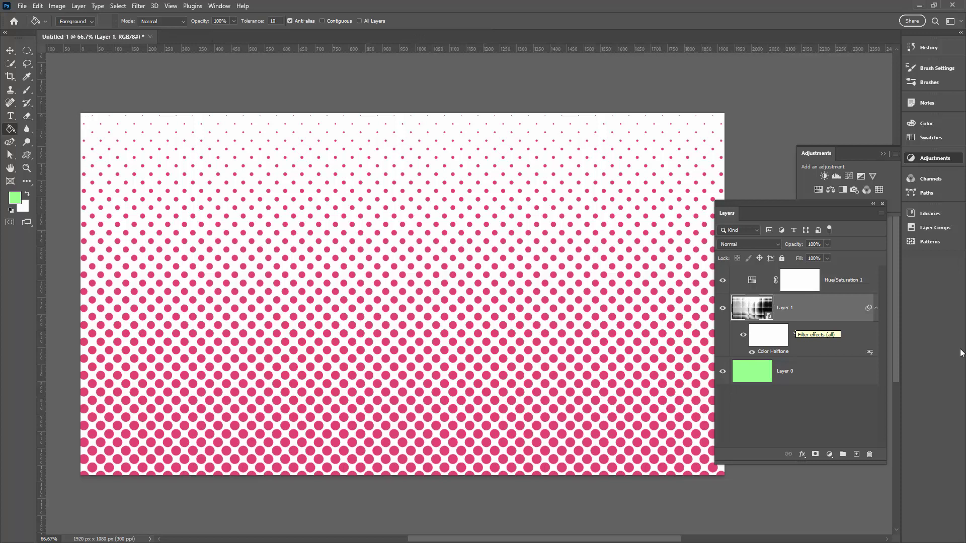
pyautogui.click(802, 454)
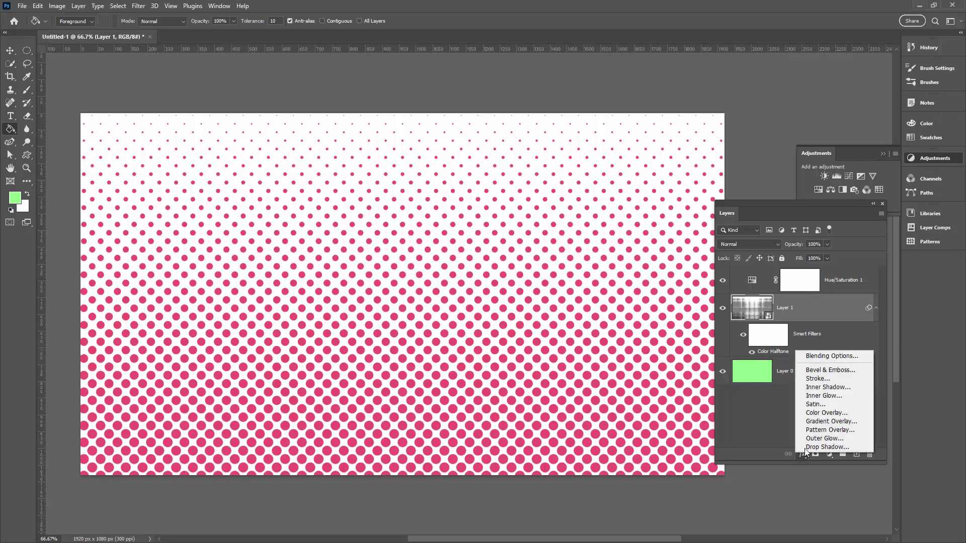
pyautogui.click(819, 356)
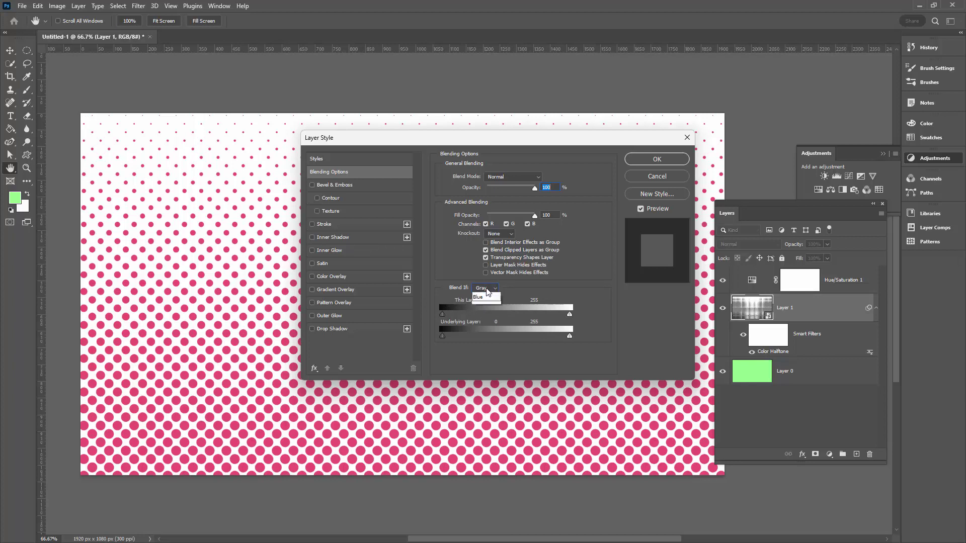
pyautogui.click(490, 292)
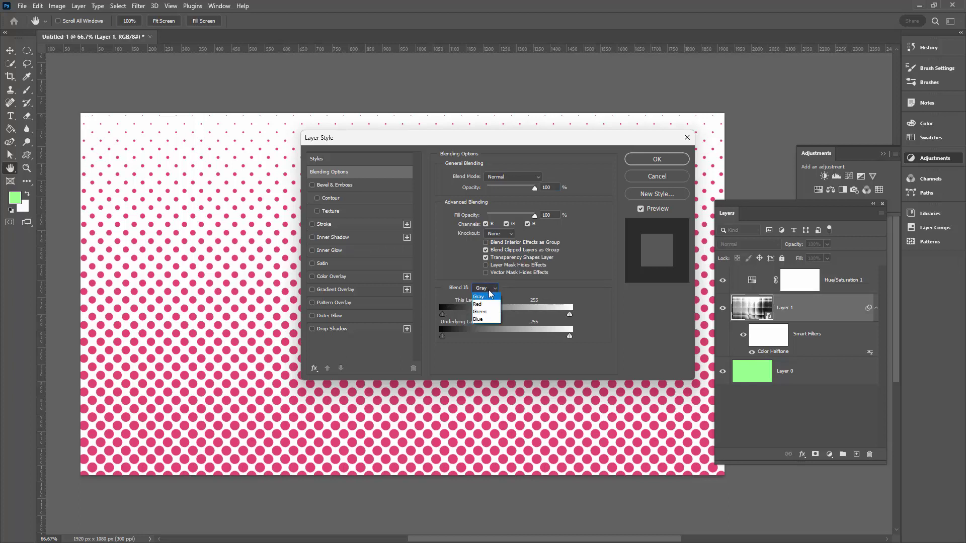
pyautogui.click(489, 298)
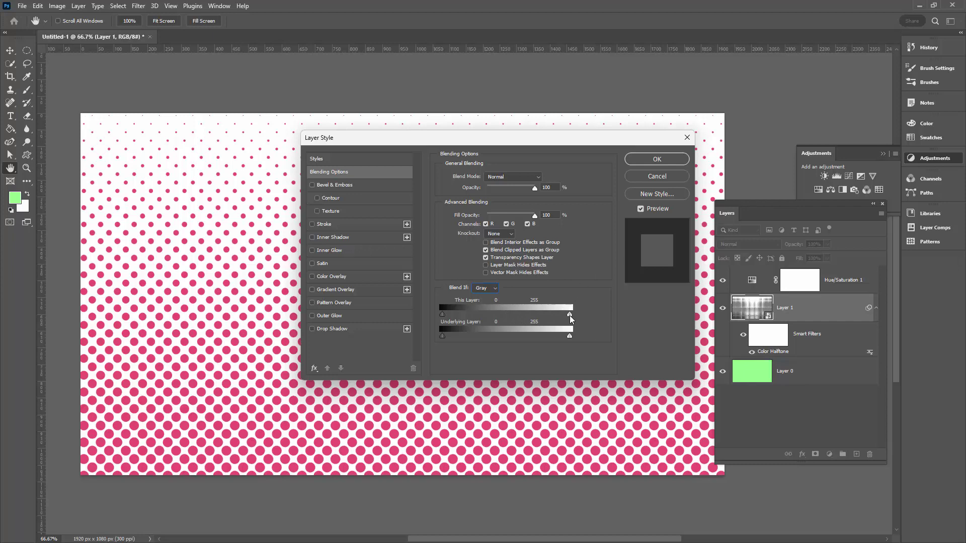
pyautogui.moveTo(570, 315); pyautogui.dragTo(554, 316)
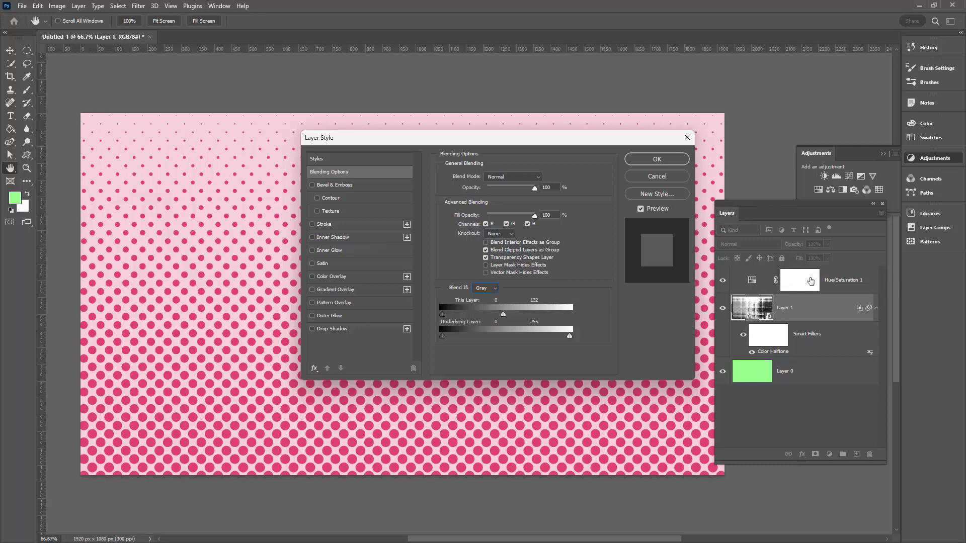
pyautogui.click(661, 176)
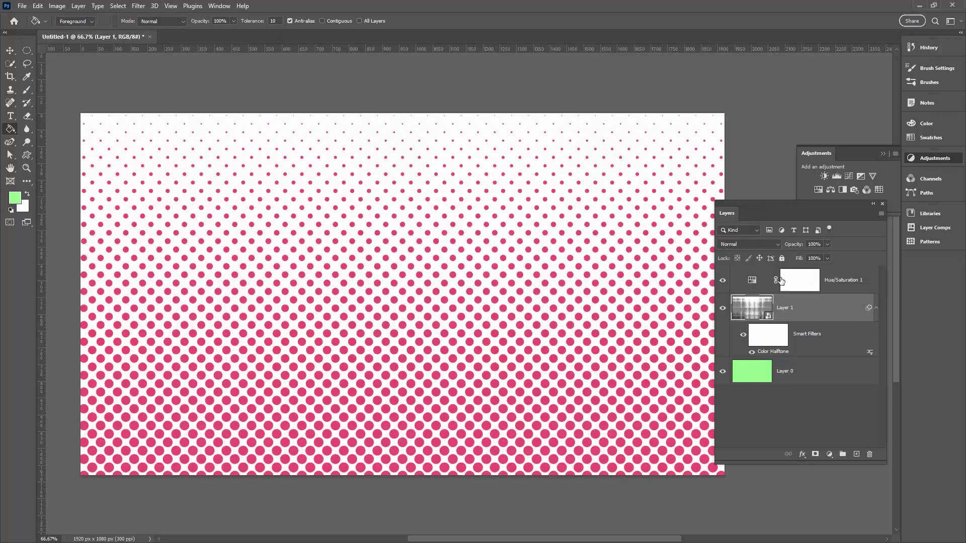
# Clip the Hue/Saturation adjustment to Layer 1 and close its properties
pyautogui.click(833, 279)
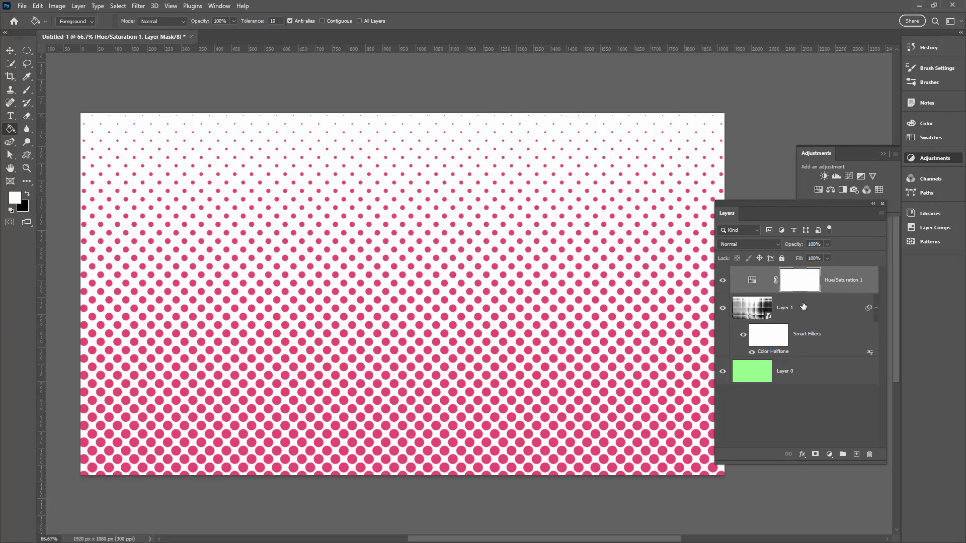
pyautogui.doubleClick(751, 281)
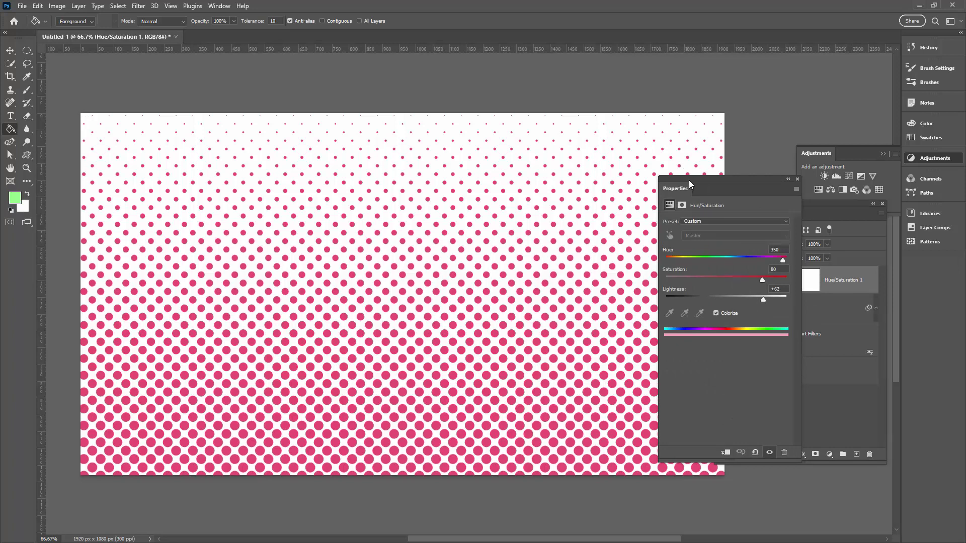
pyautogui.moveTo(689, 179); pyautogui.dragTo(602, 158)
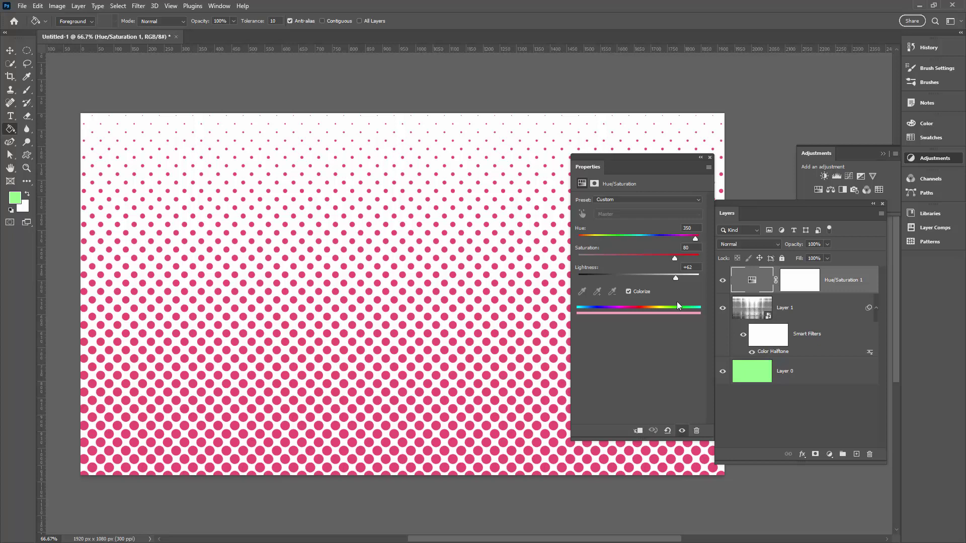
pyautogui.click(638, 431)
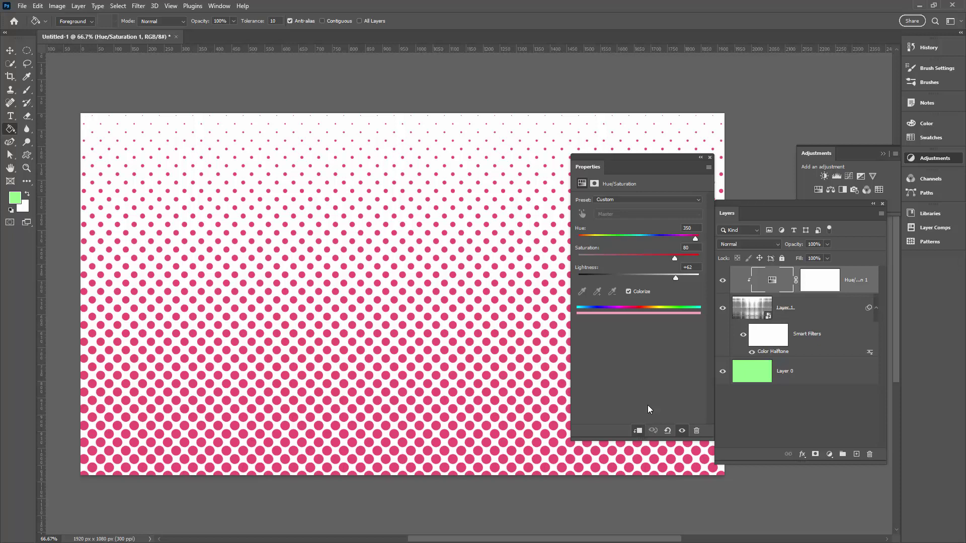
pyautogui.click(709, 157)
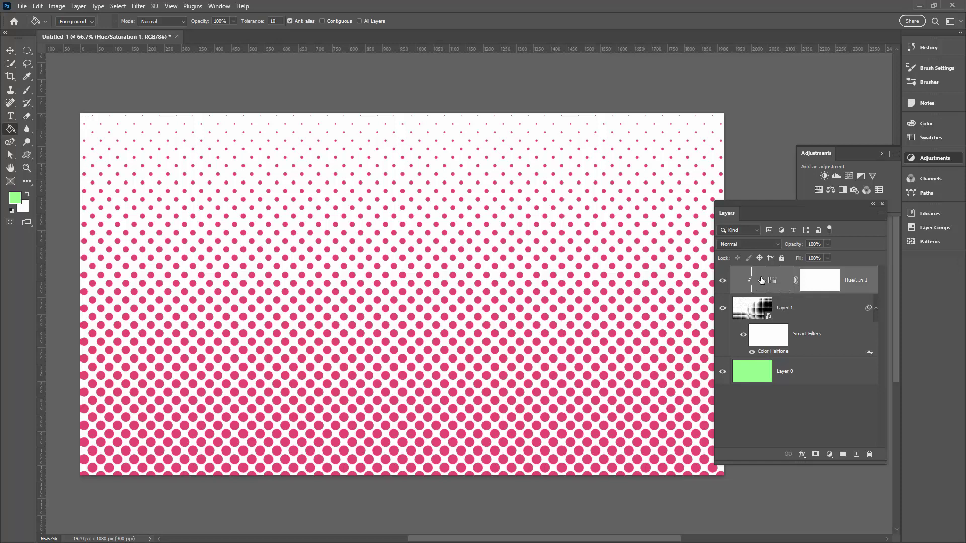
# In Layer 1's blending options, split the Blend If Gray white slider for This Layer to 172 / 227
pyautogui.click(825, 310)
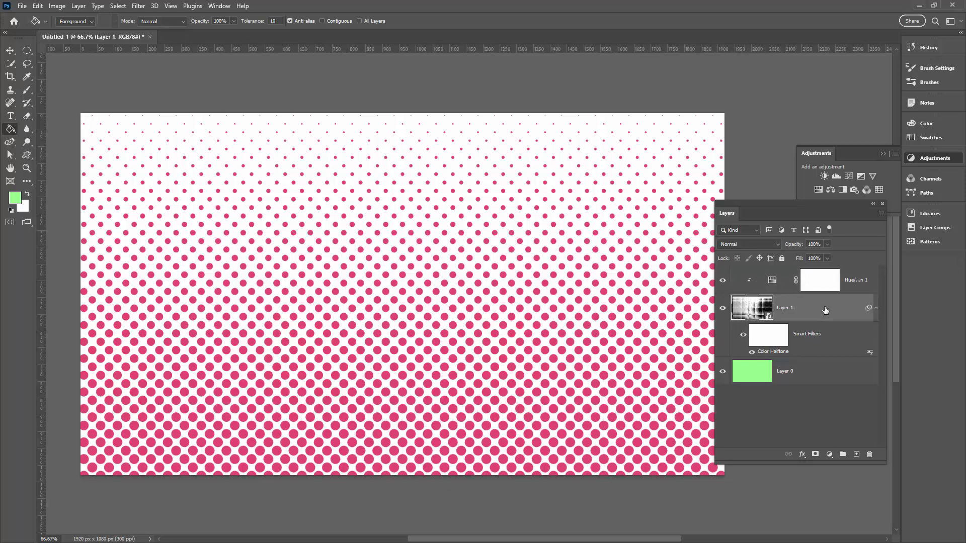
pyautogui.click(802, 455)
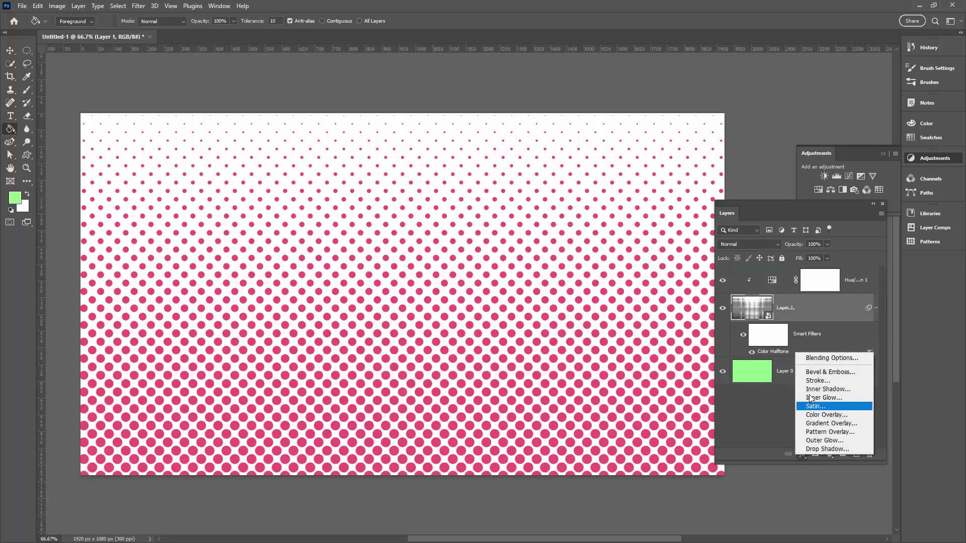
pyautogui.click(822, 358)
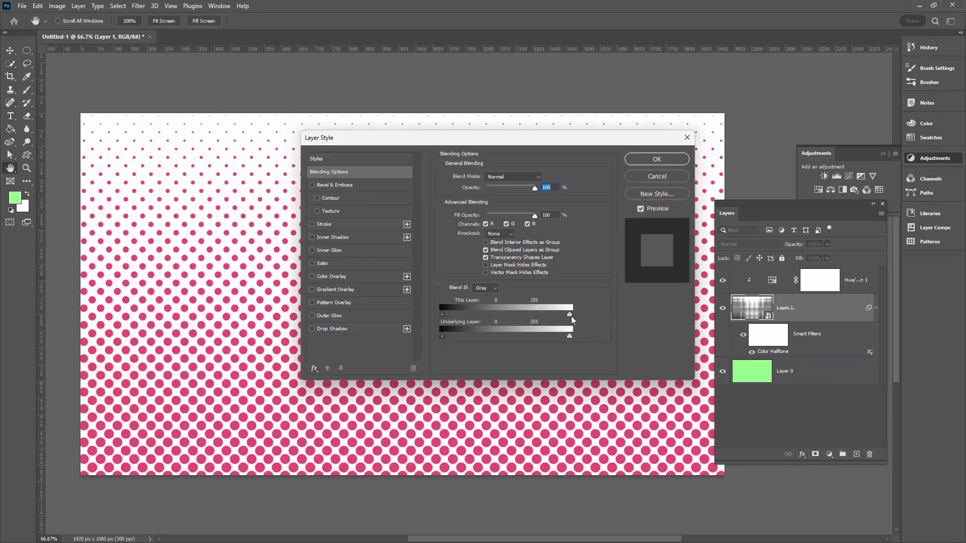
pyautogui.moveTo(570, 315)
pyautogui.mouseDown()
pyautogui.moveTo(518, 314)
pyautogui.moveTo(562, 317)
pyautogui.mouseUp()
pyautogui.press('alt')
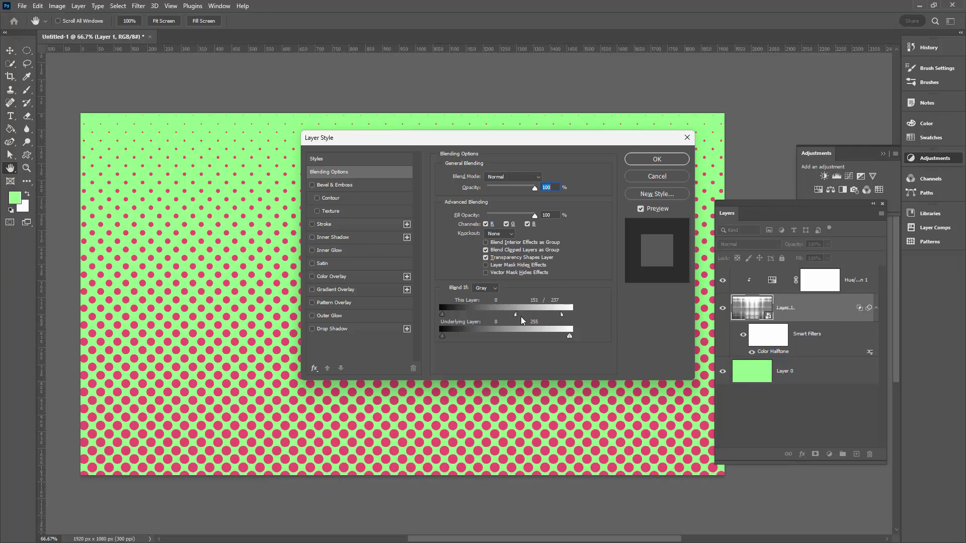
pyautogui.moveTo(521, 317); pyautogui.dragTo(524, 316)
pyautogui.moveTo(562, 316); pyautogui.dragTo(525, 315)
pyautogui.moveTo(555, 316); pyautogui.dragTo(557, 316)
pyautogui.moveTo(528, 314); pyautogui.dragTo(527, 313)
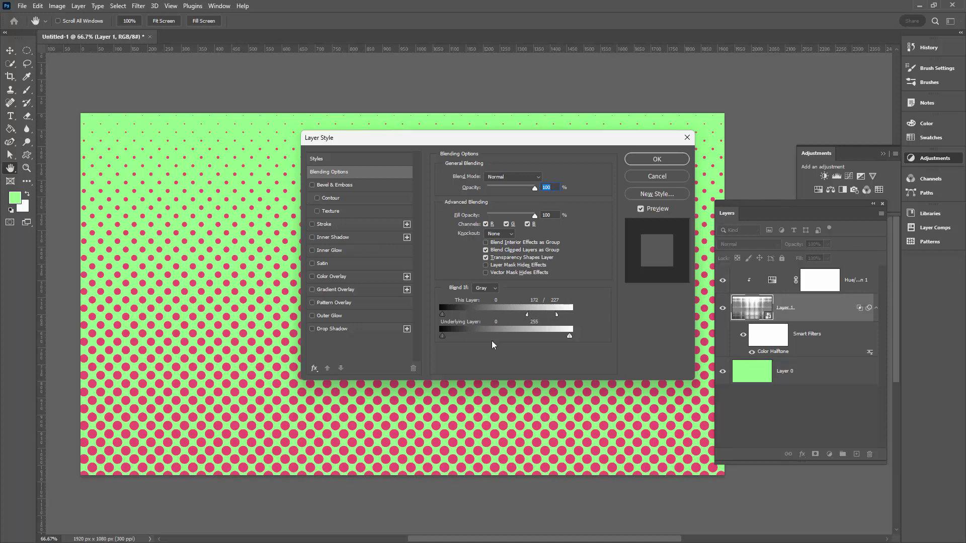
pyautogui.click(653, 159)
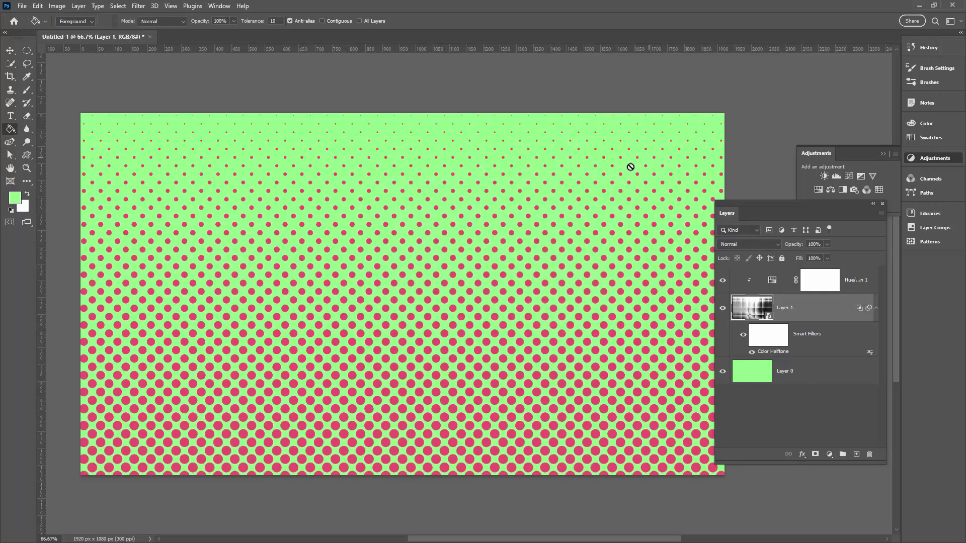
# Refill Layer 0 with the paler green #b3fdae using the Paint Bucket tool, and deselect all layers
pyautogui.click(15, 198)
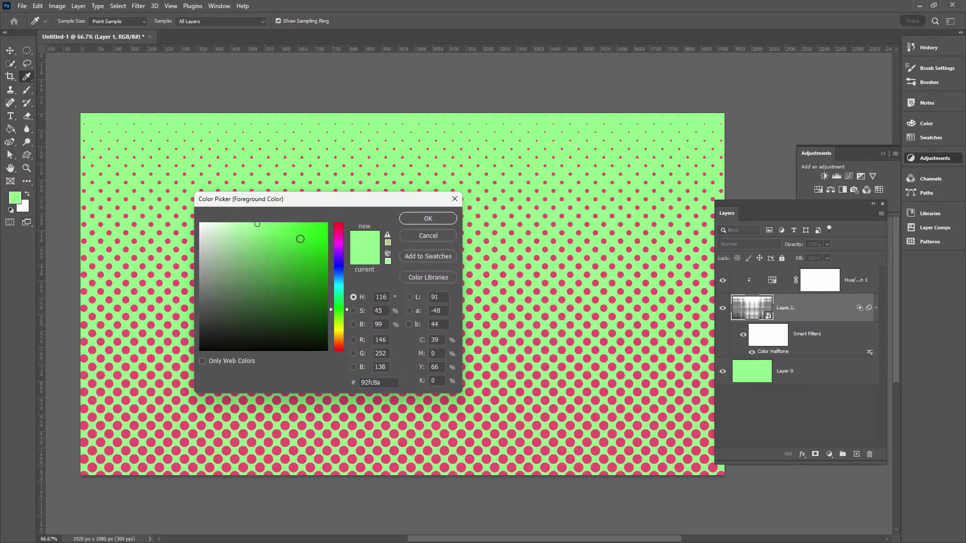
pyautogui.click(237, 230)
pyautogui.moveTo(238, 230); pyautogui.dragTo(240, 223)
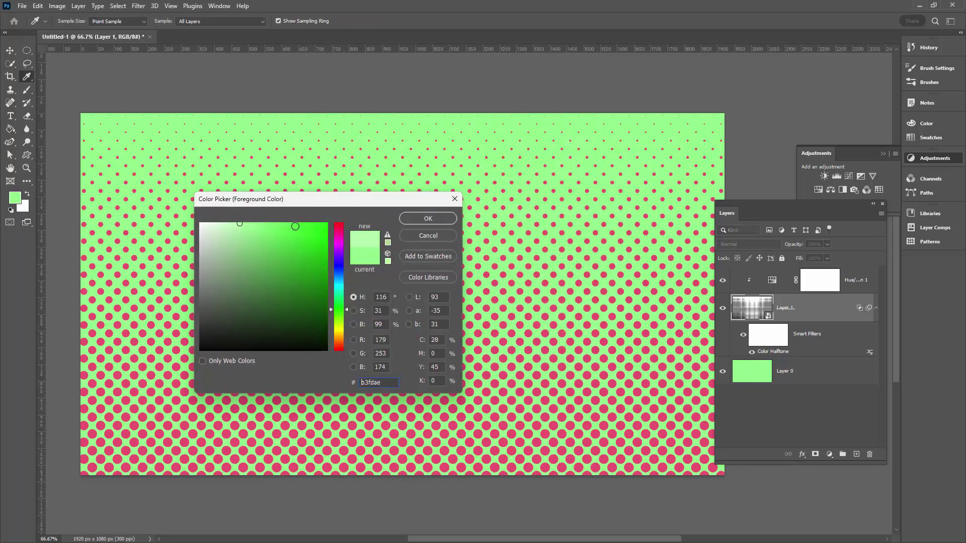
pyautogui.click(425, 220)
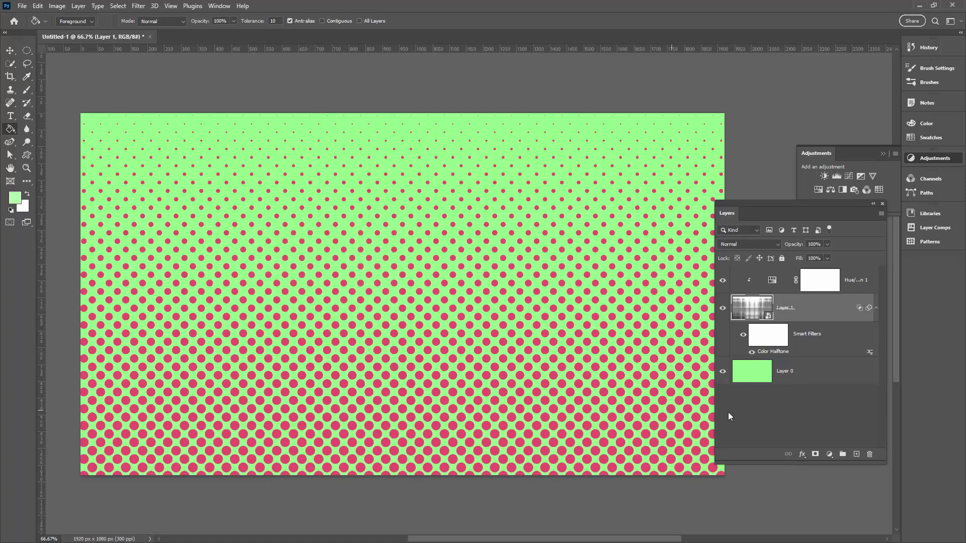
pyautogui.click(798, 377)
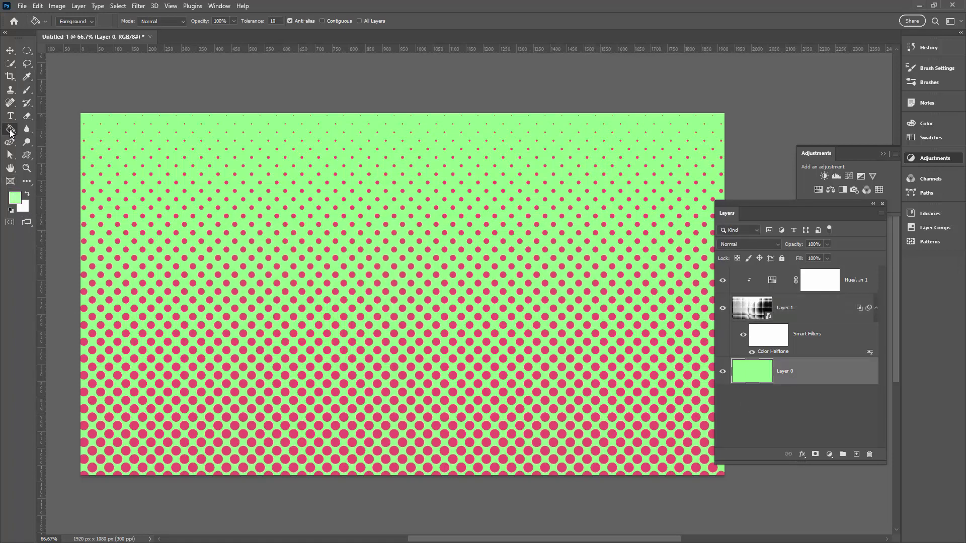
pyautogui.click(314, 381)
pyautogui.click(816, 428)
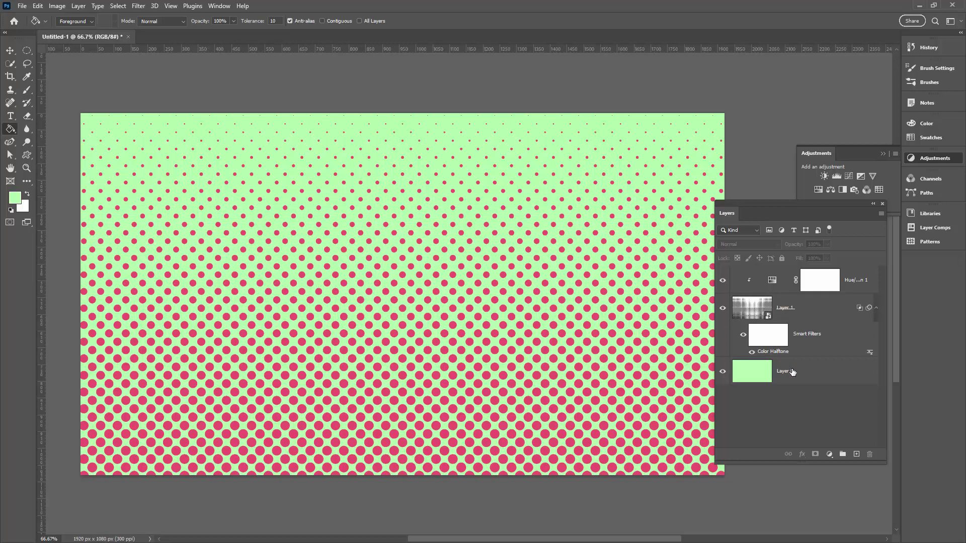
# Select Layer 1 and briefly hide Layer 0 to inspect the transparency around the halftone dots
pyautogui.click(824, 307)
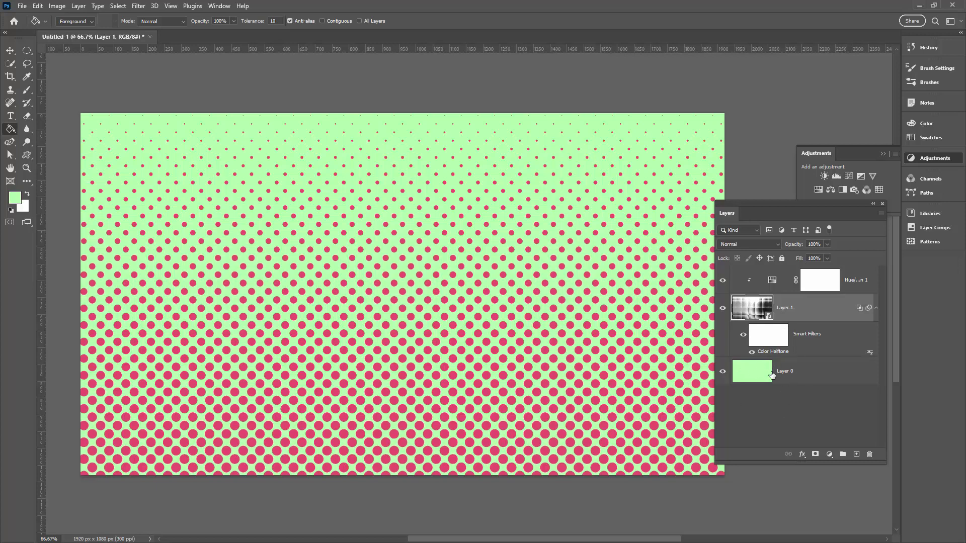
pyautogui.click(723, 373)
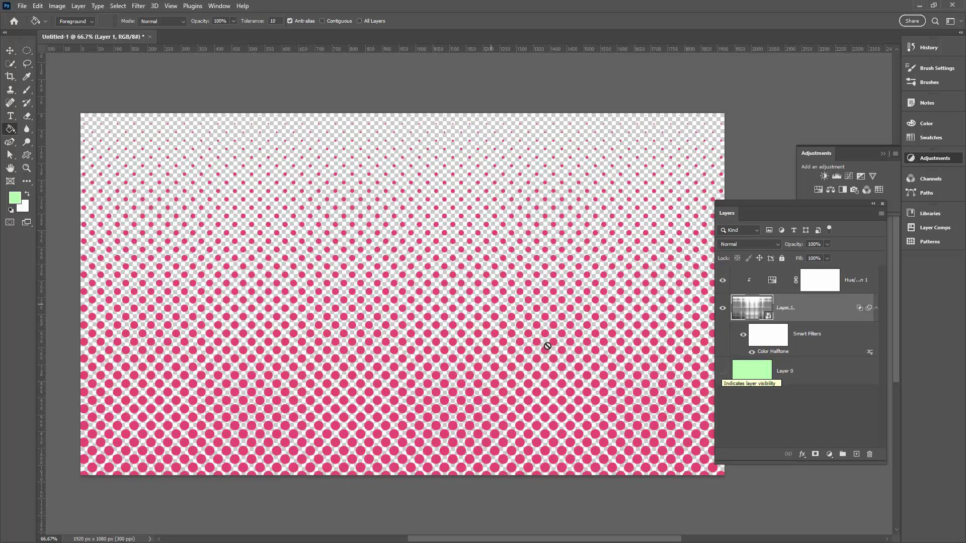
pyautogui.click(723, 372)
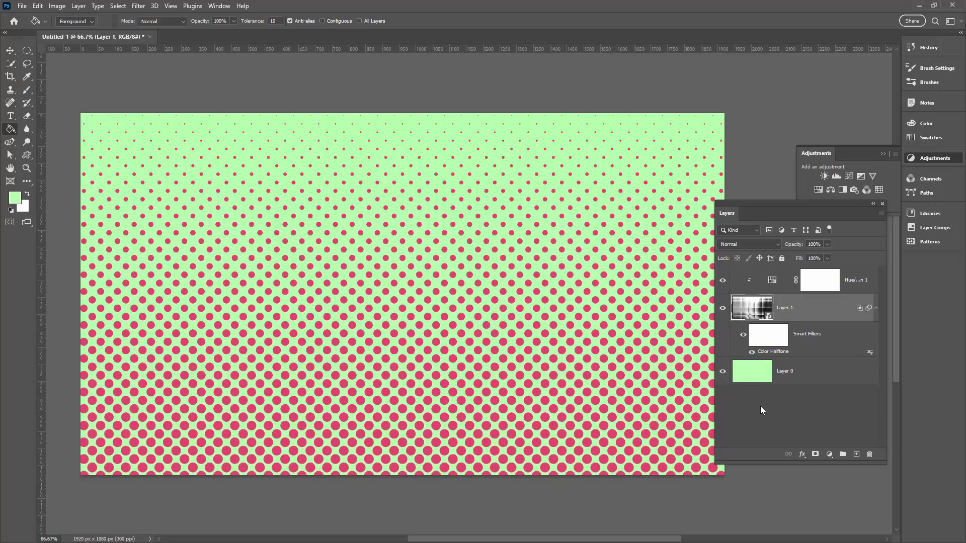